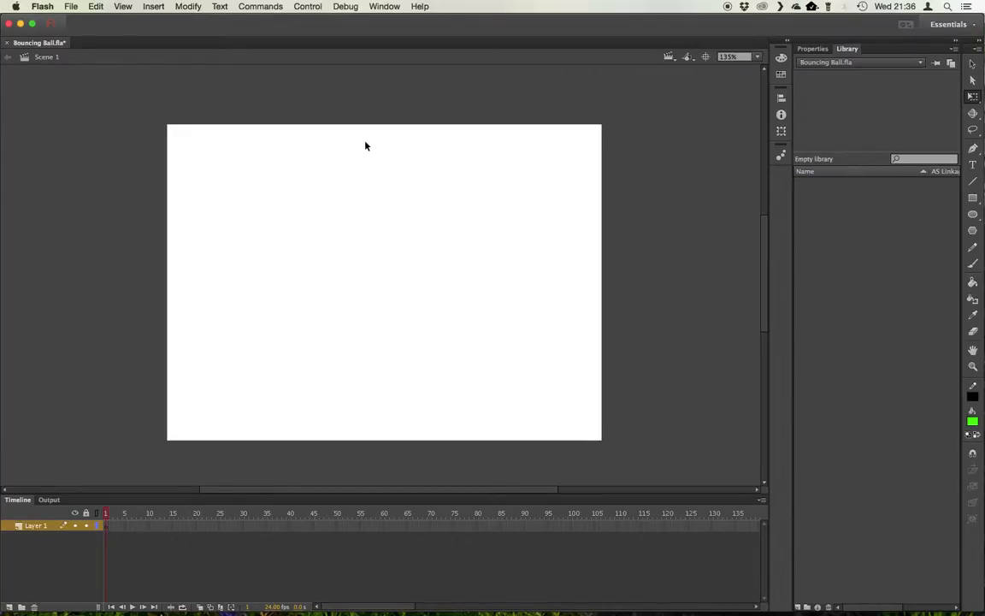
Set the document's stage size to 1920 x 1080 px
click(815, 49)
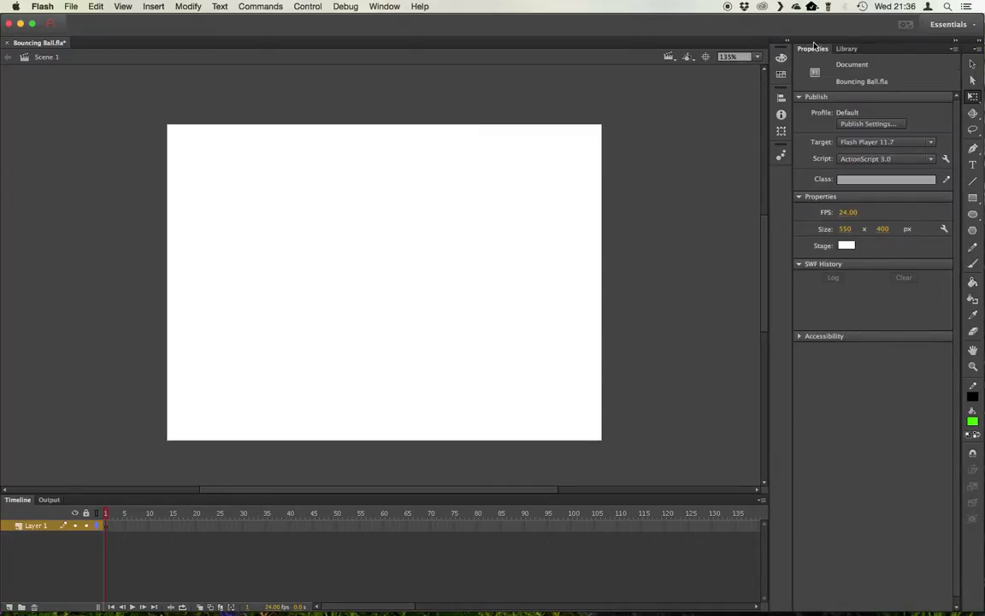
click(847, 229)
text(1920)
click(884, 230)
text(10)
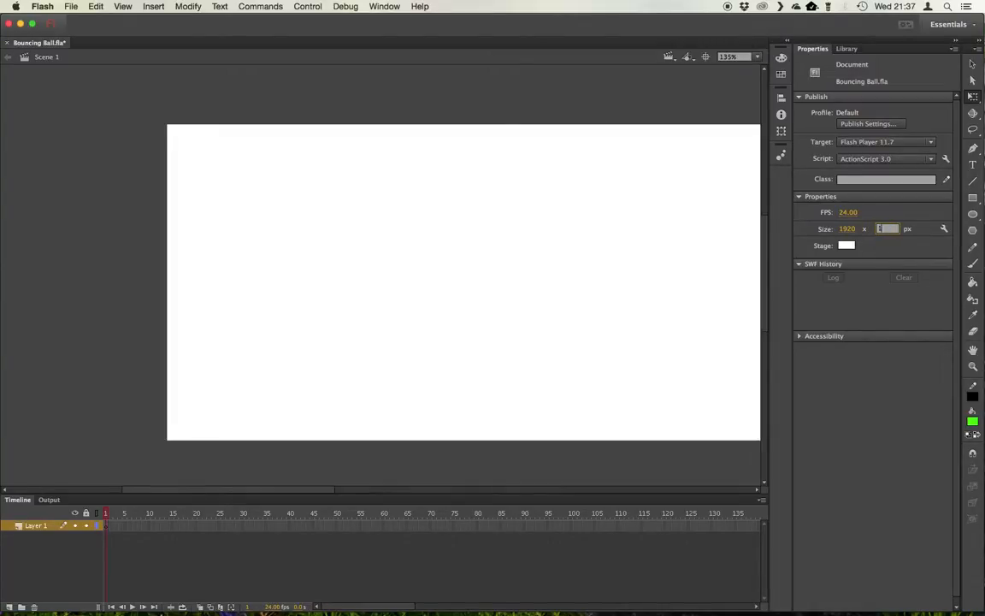
text(80)
key(Return)
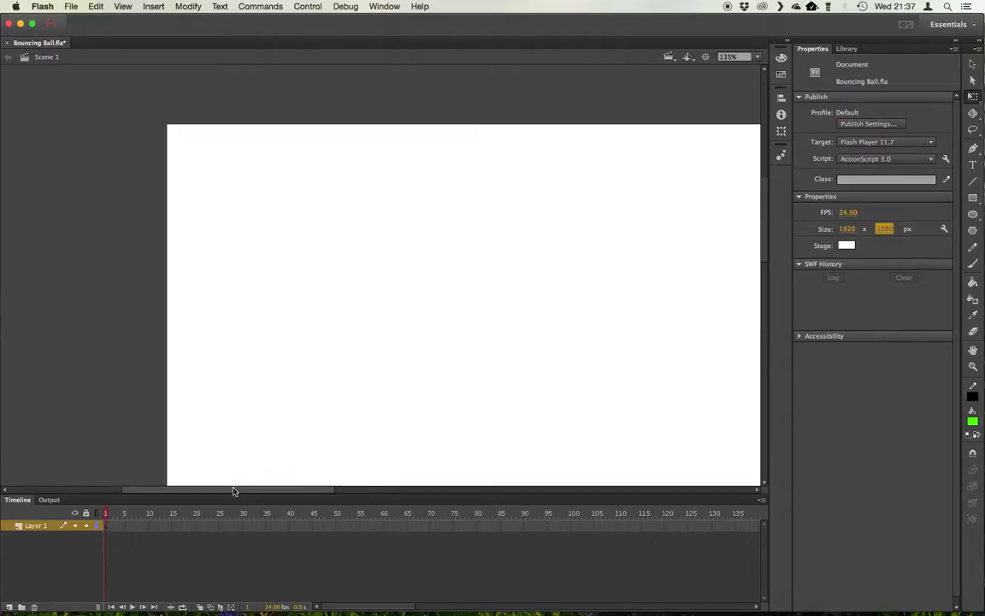
Zoom the view to fit the whole stage in the window
drag(235, 490, 288, 493)
mouse_move(484, 485)
mouse_down()
mouse_move(528, 479)
mouse_move(488, 486)
mouse_up()
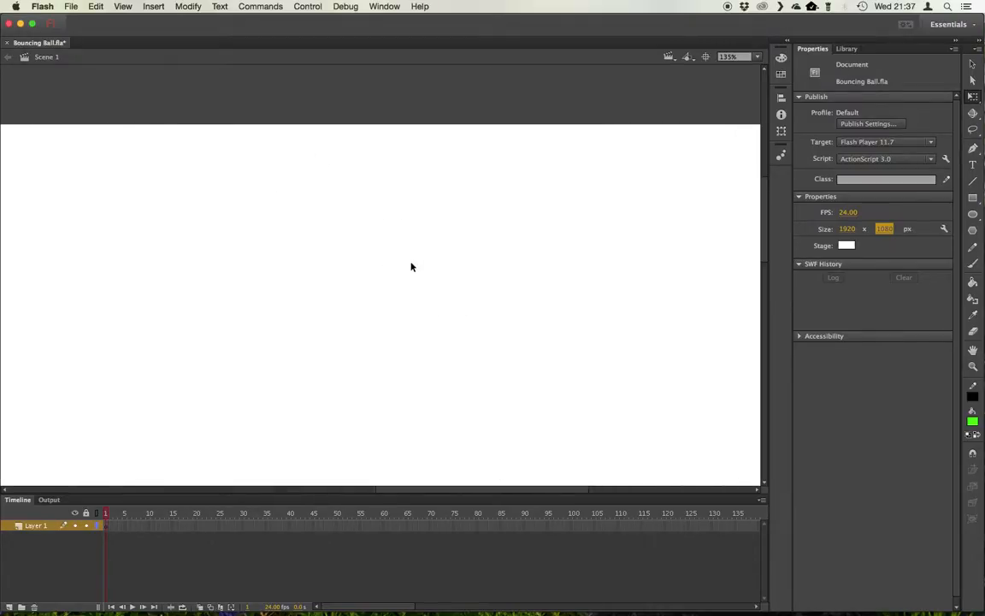
click(758, 57)
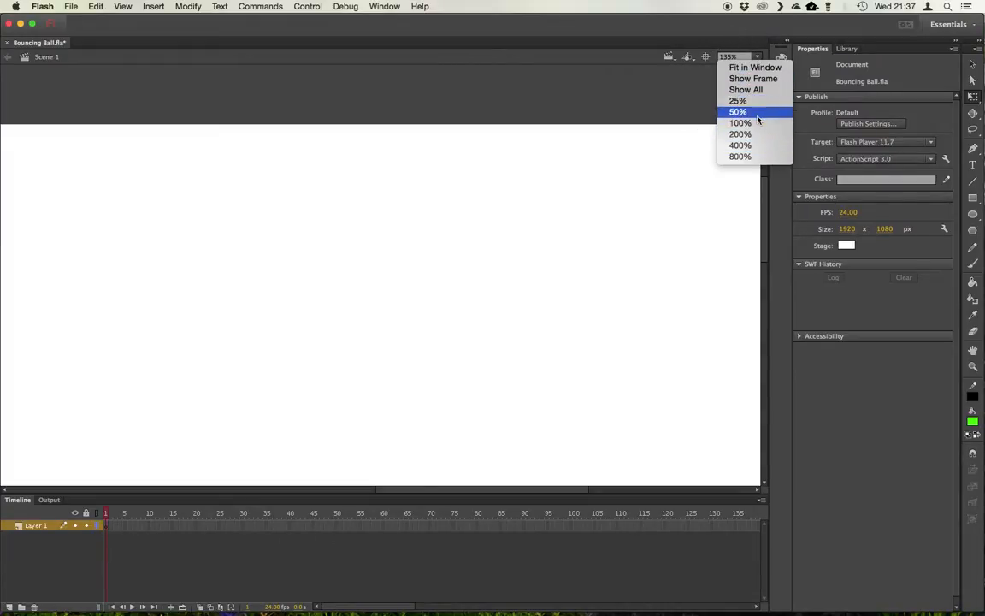
click(758, 68)
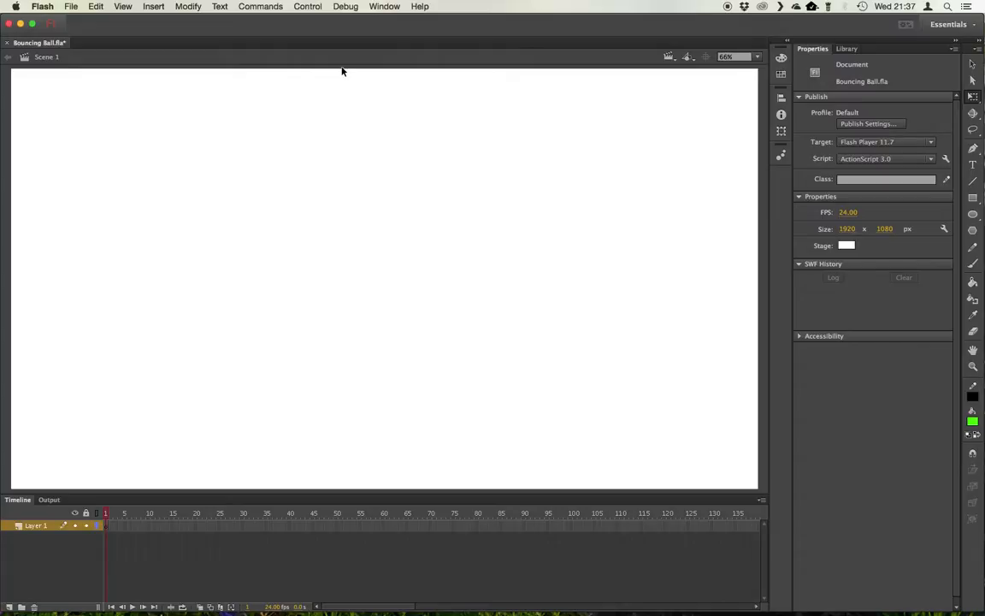
key(super+minus)
key(super+equal)
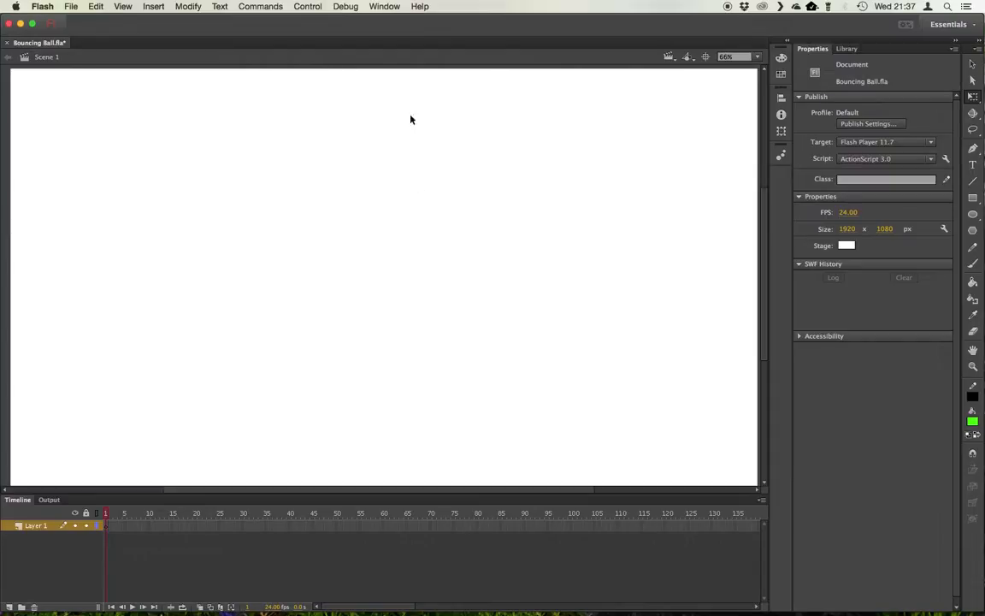
click(756, 56)
click(757, 69)
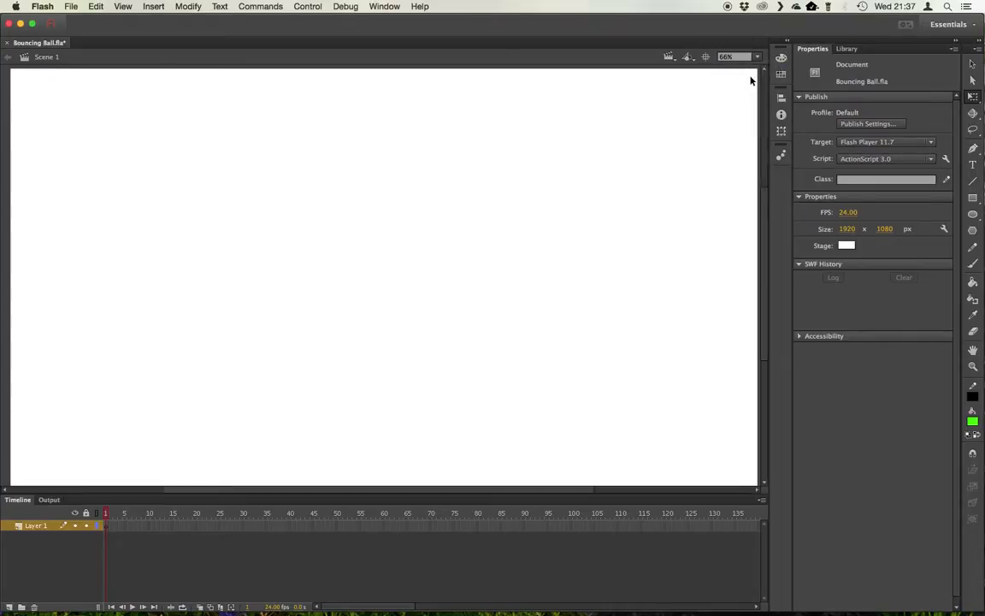
Draw a green circle with a black stroke, about 149 px across, near the top of the stage with the Oval tool
click(972, 215)
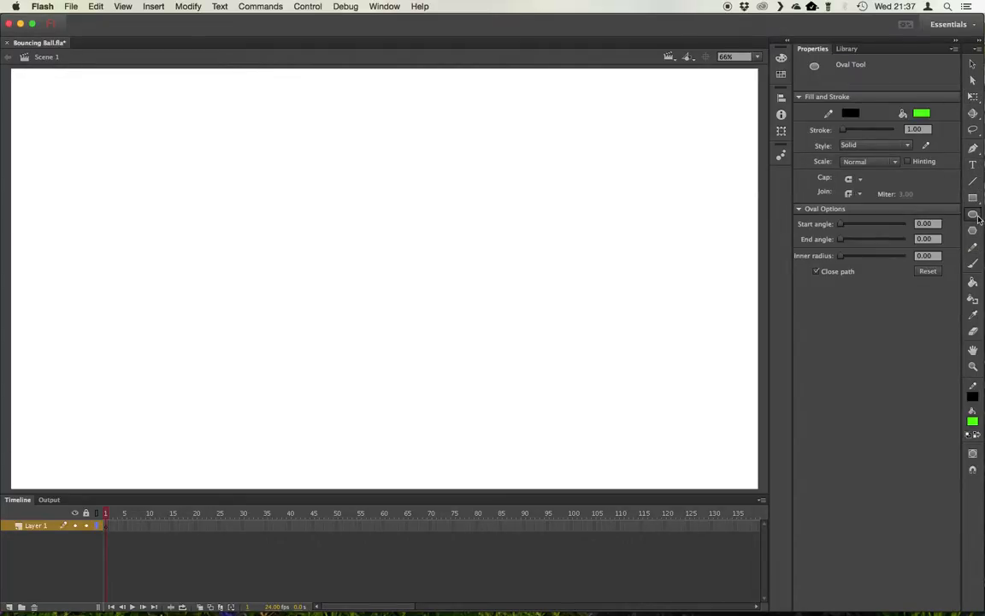
click(849, 113)
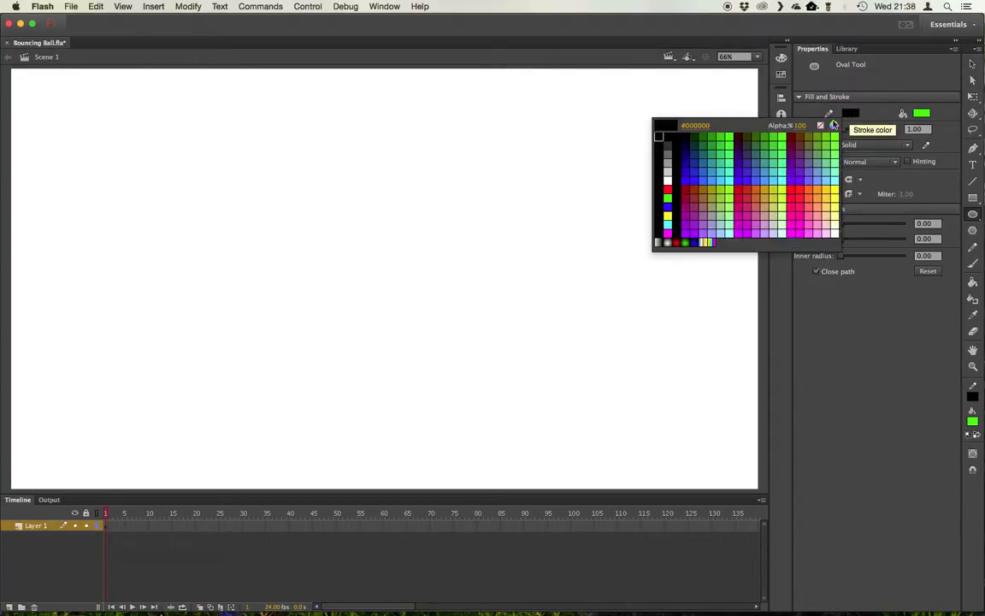
click(684, 134)
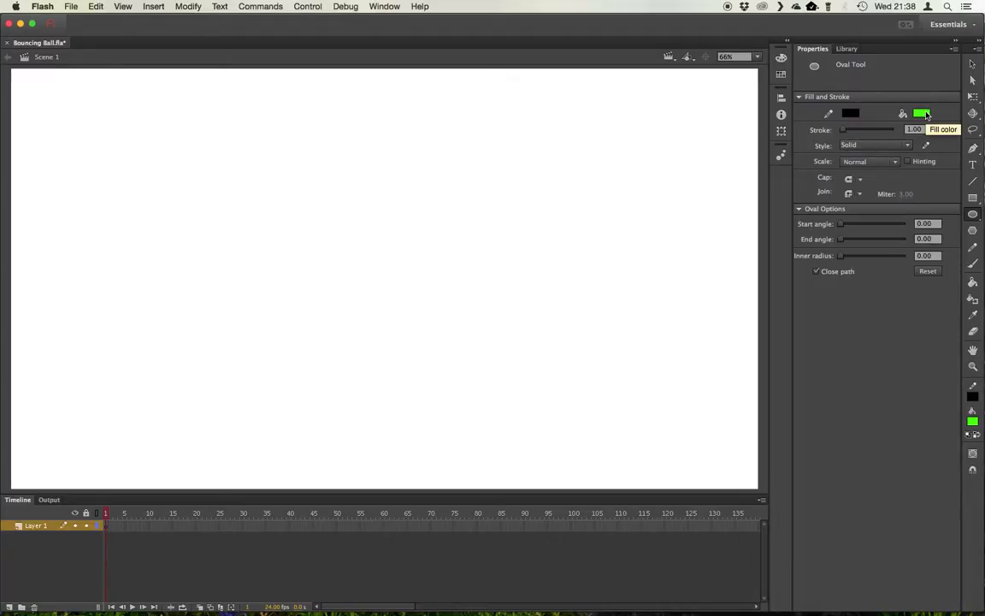
mouse_move(340, 130)
mouse_down()
mouse_move(424, 213)
mouse_move(386, 253)
mouse_move(417, 198)
mouse_move(461, 176)
mouse_move(432, 187)
mouse_move(418, 257)
mouse_move(436, 226)
mouse_move(382, 161)
mouse_move(398, 188)
mouse_up()
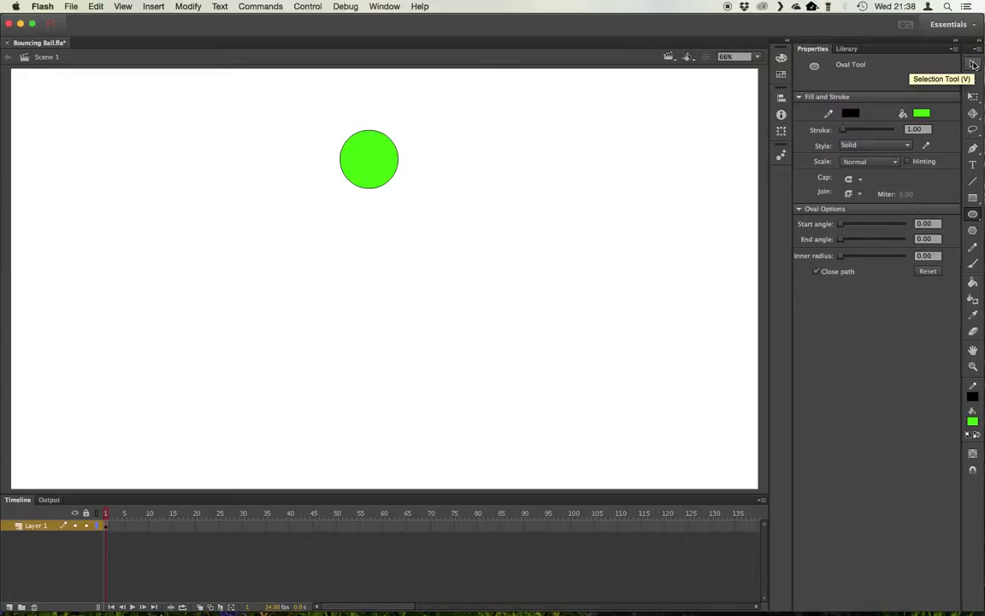
Marquee-select part of the circle, drag that piece aside, then undo the move
click(972, 65)
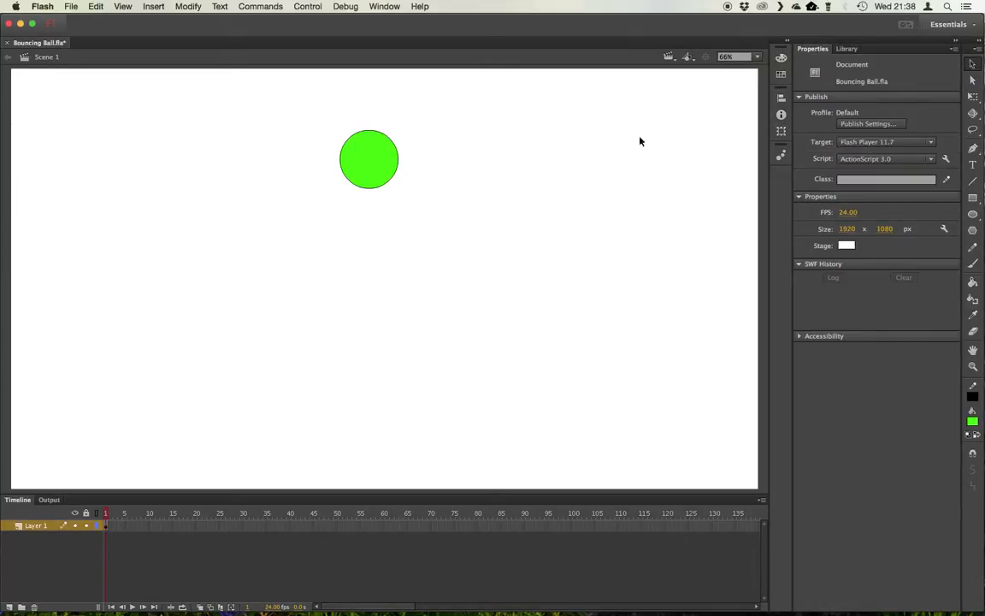
click(375, 163)
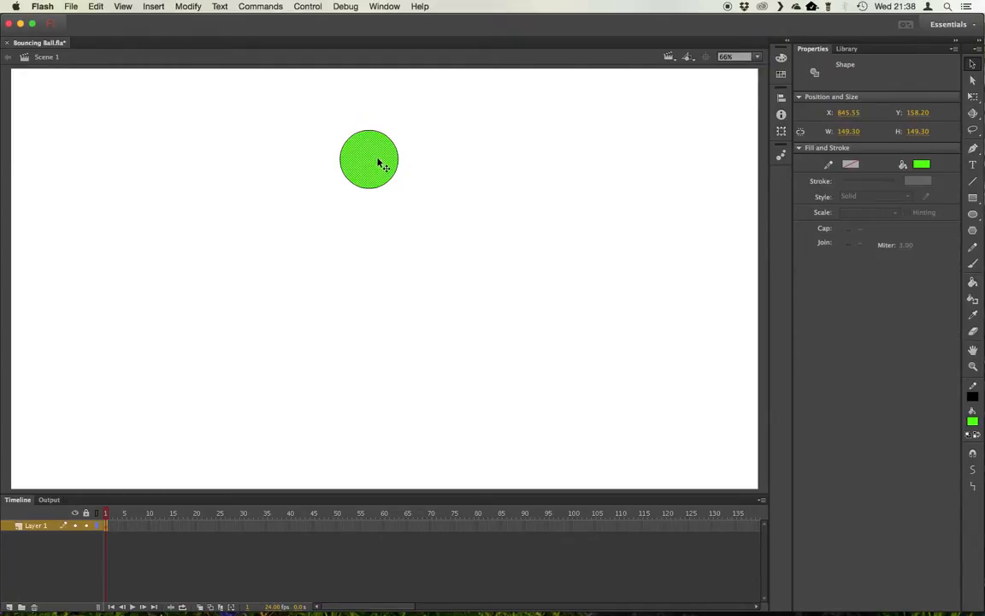
click(390, 143)
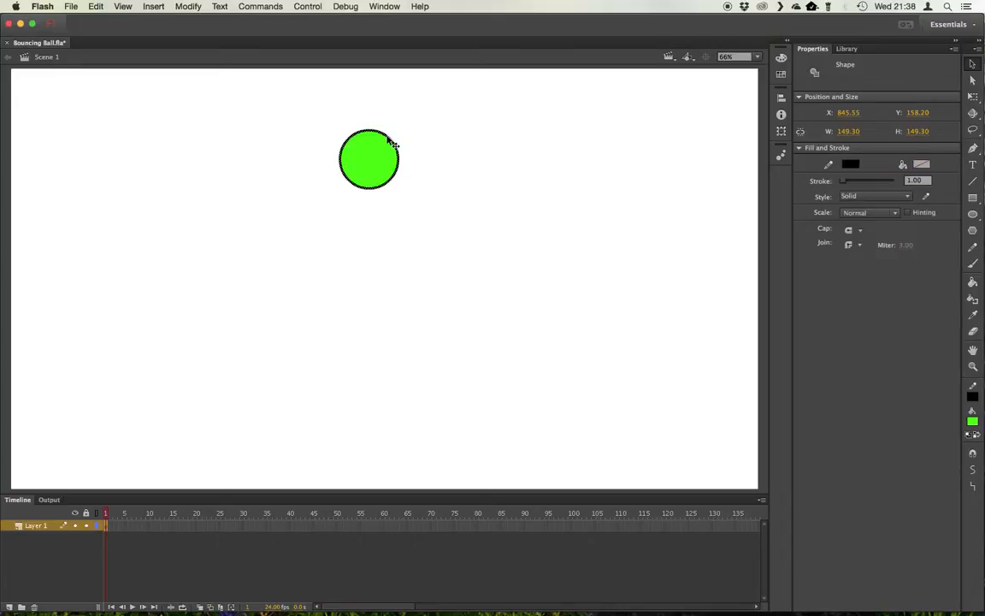
mouse_move(313, 140)
mouse_down()
mouse_move(336, 159)
mouse_move(362, 210)
mouse_up()
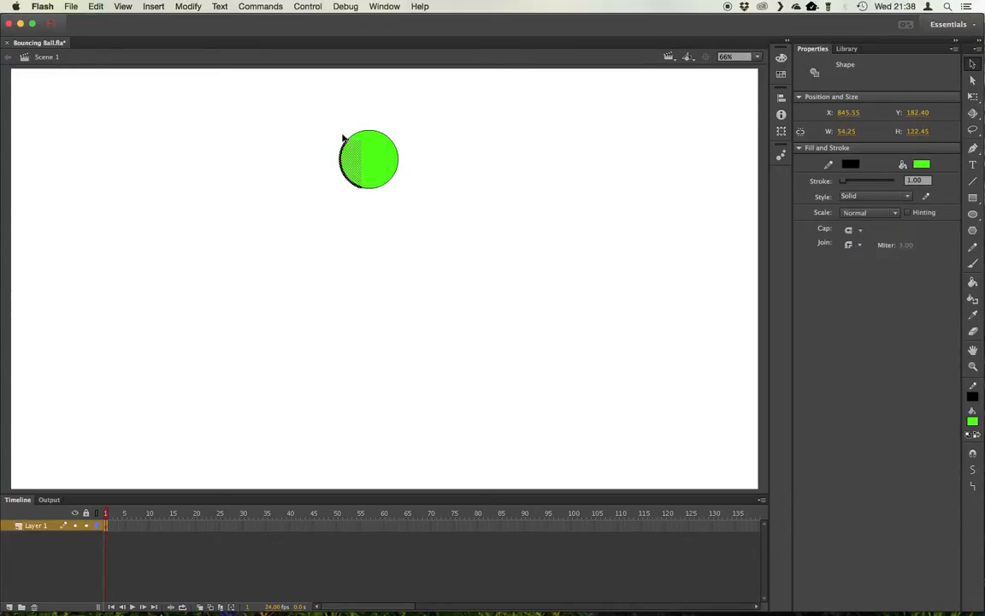
drag(353, 162, 326, 178)
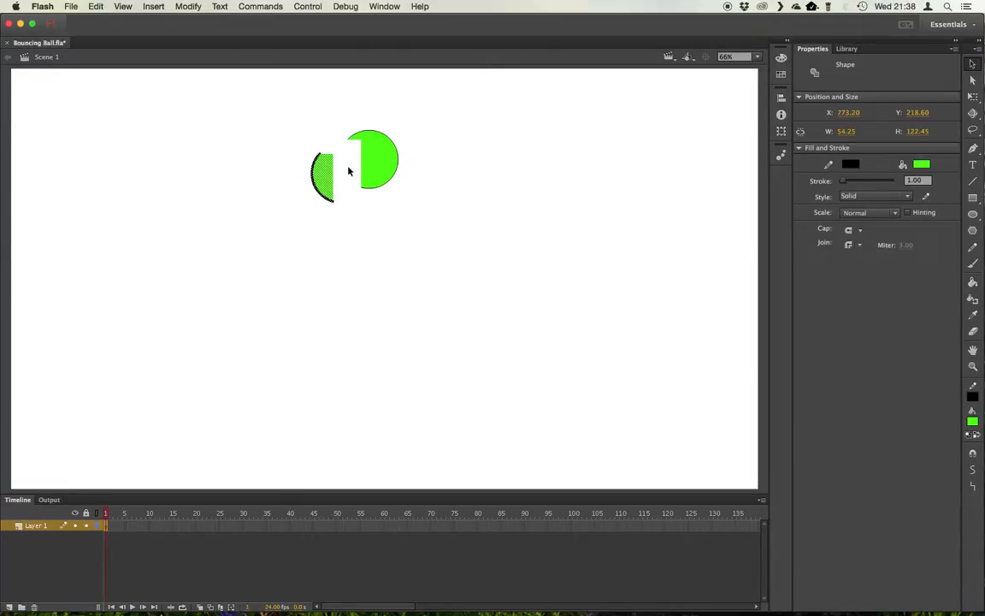
key(super+z)
click(360, 201)
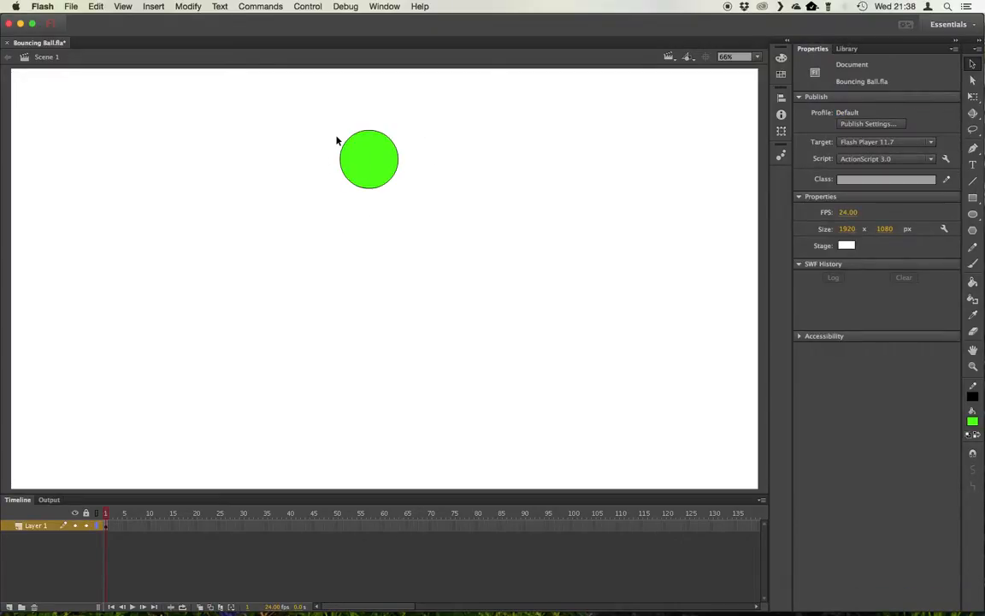
Select the whole circle and convert it to a Graphic symbol named Ball 1
drag(315, 114, 419, 218)
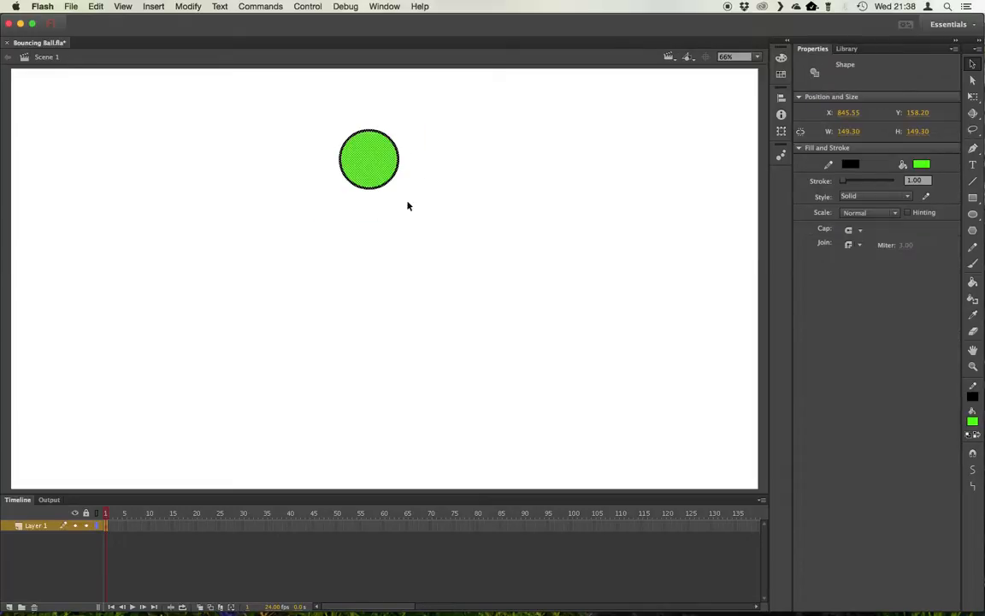
click(189, 7)
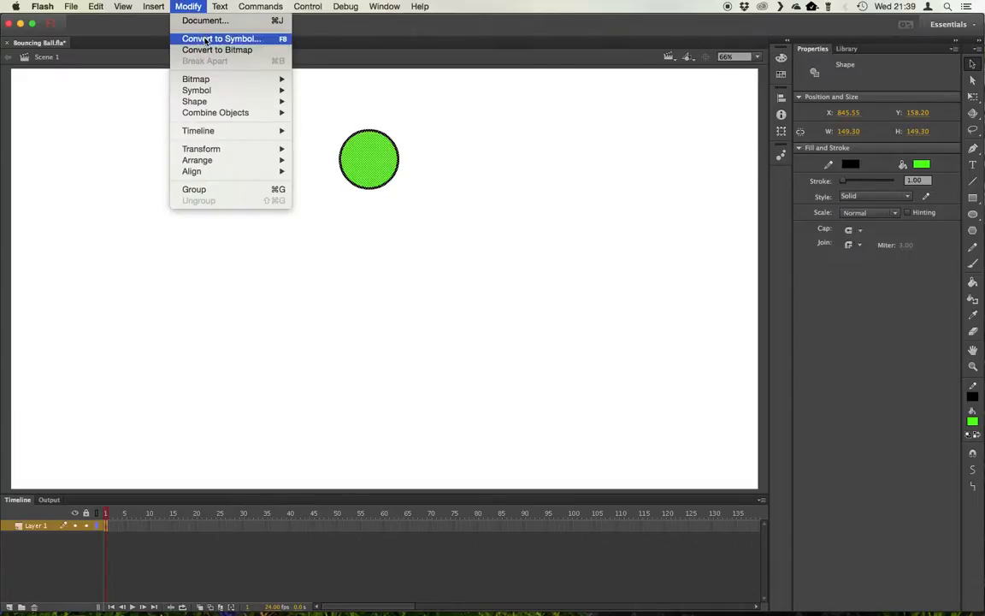
click(206, 39)
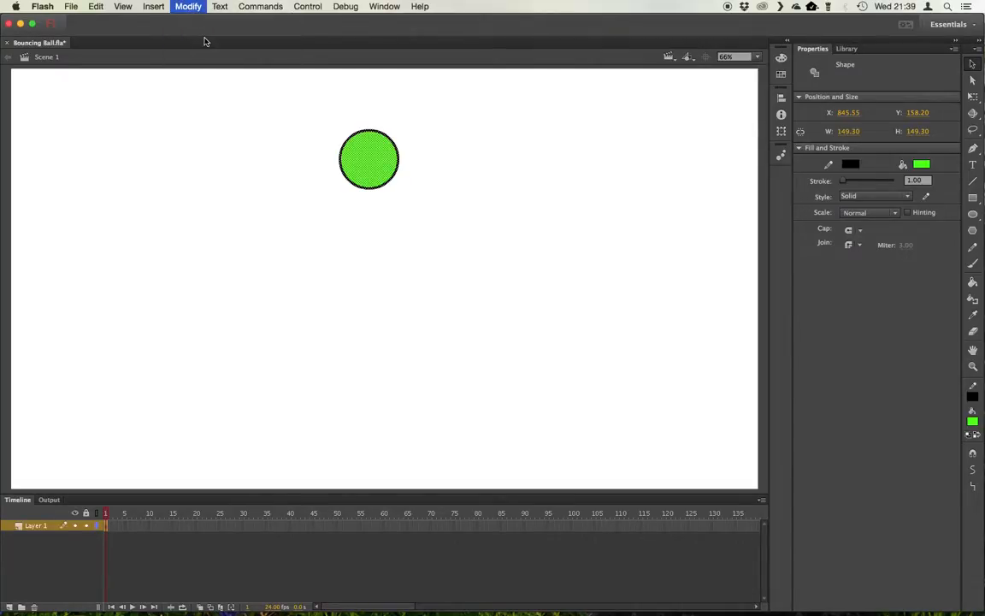
text(Bal)
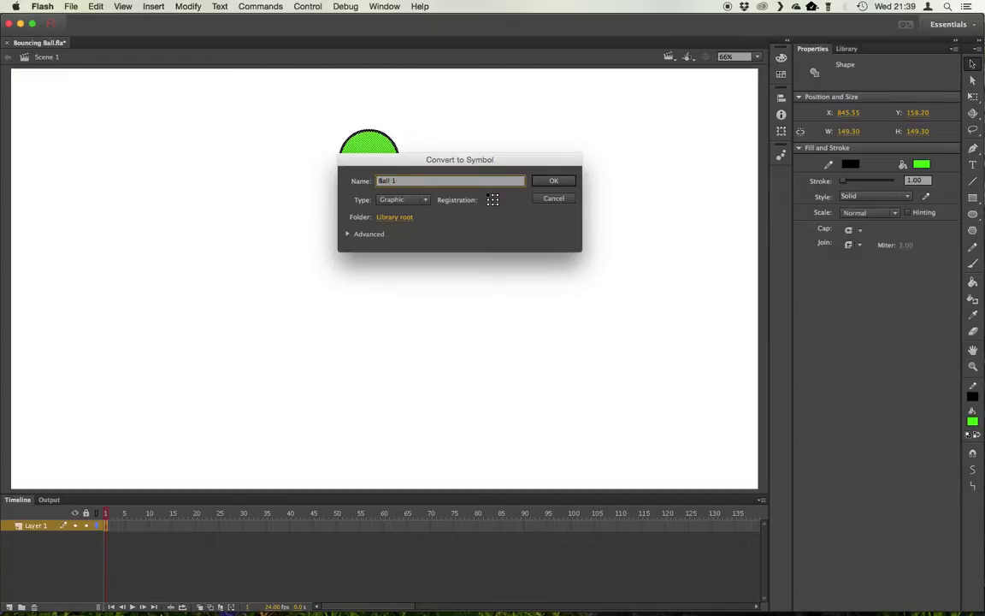
text(l 1)
click(424, 199)
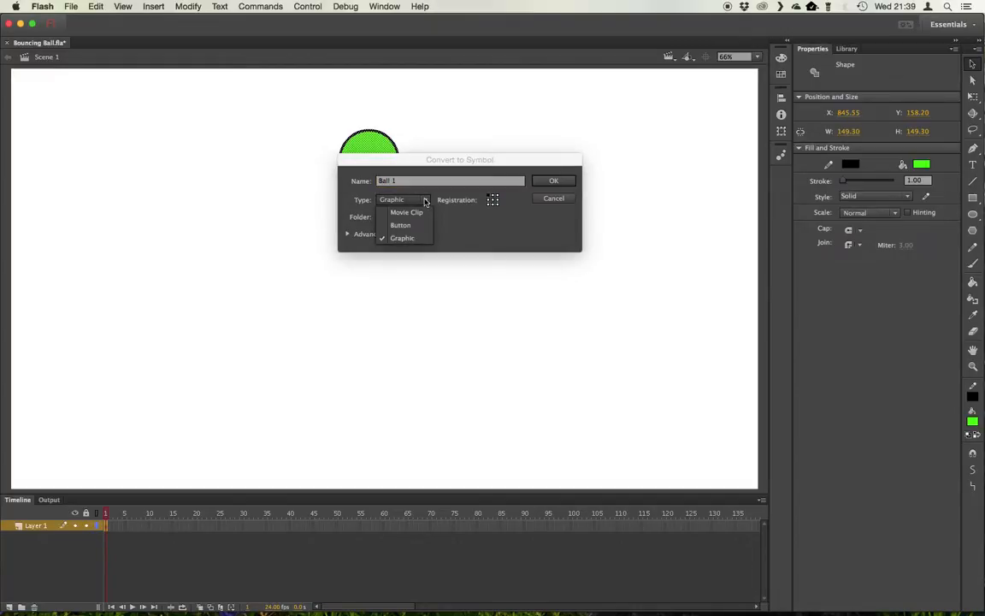
click(405, 240)
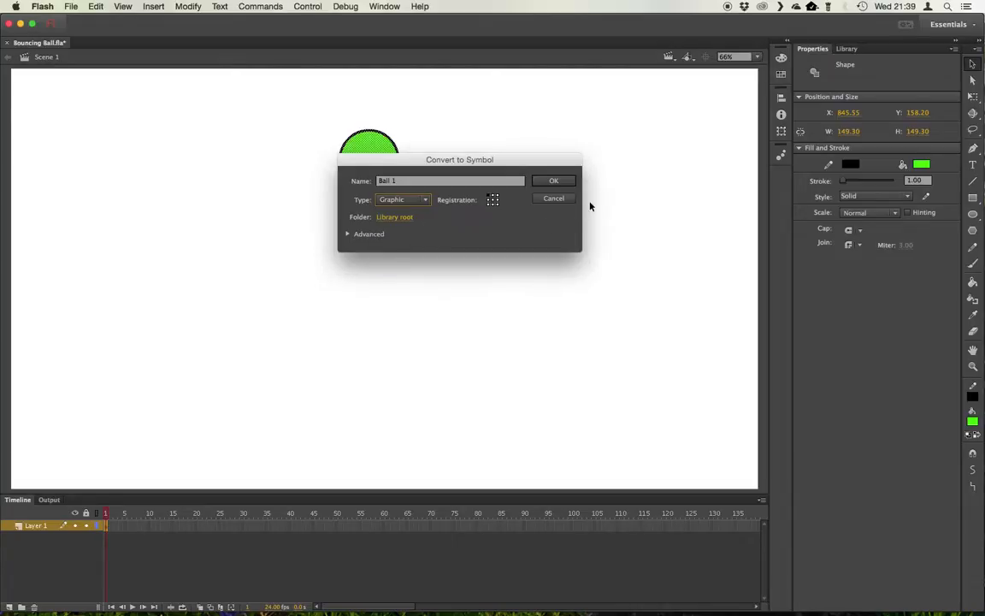
click(555, 181)
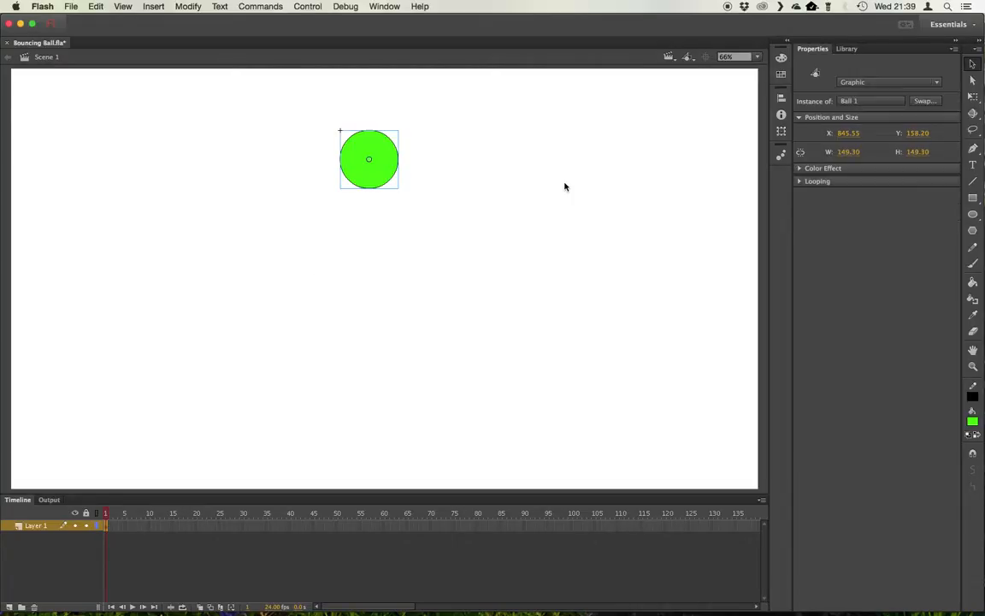
Open the Library and enter the Ball 1 symbol to inspect its shape
click(848, 49)
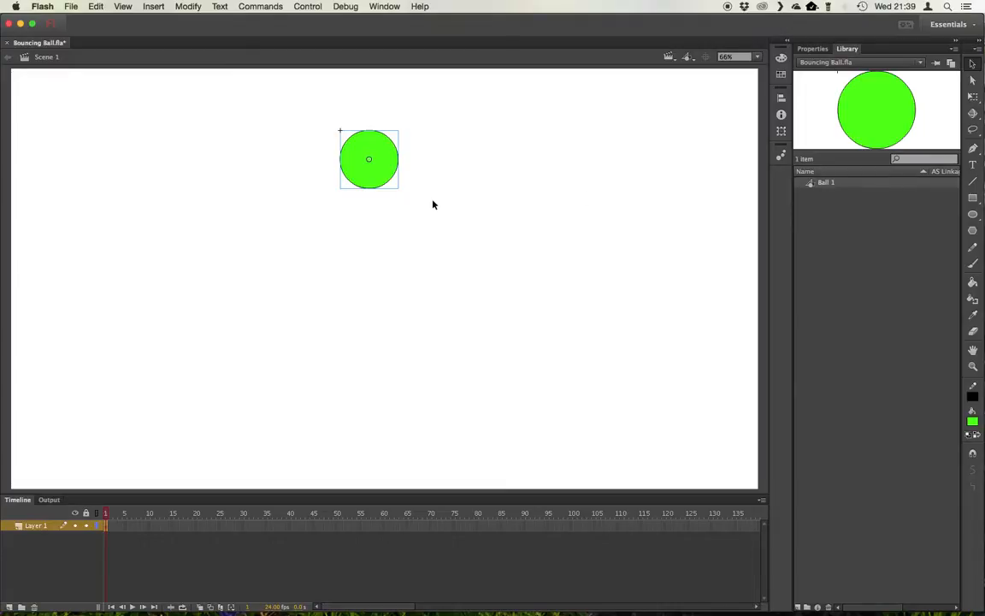
click(427, 176)
click(369, 139)
double_click(368, 156)
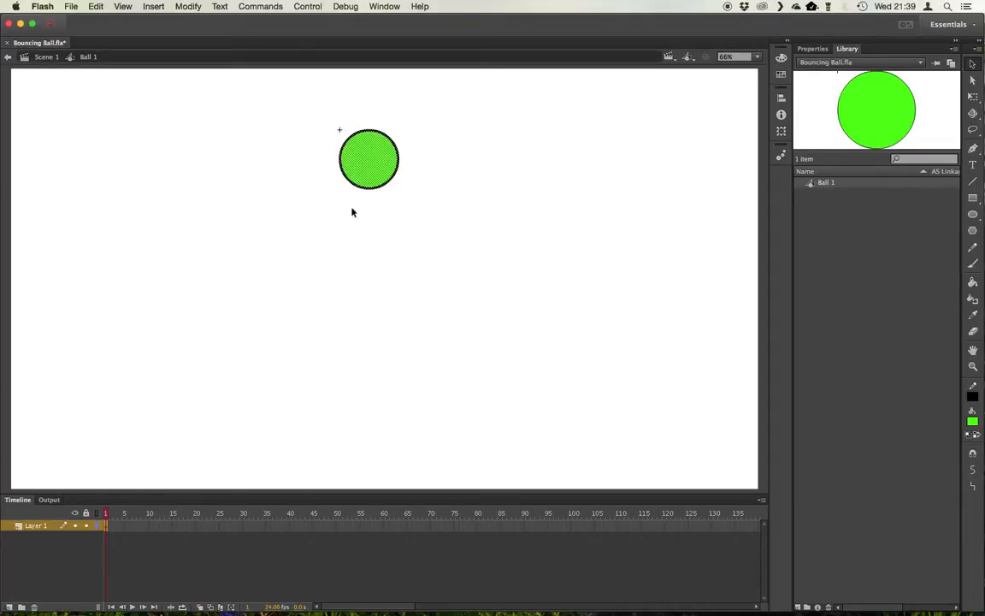
click(377, 165)
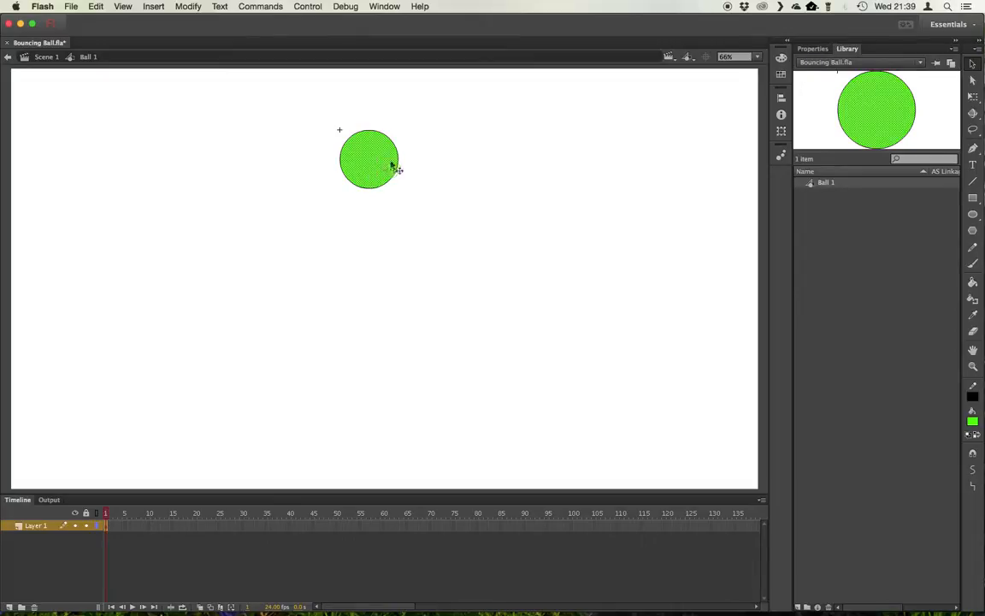
drag(398, 165, 372, 177)
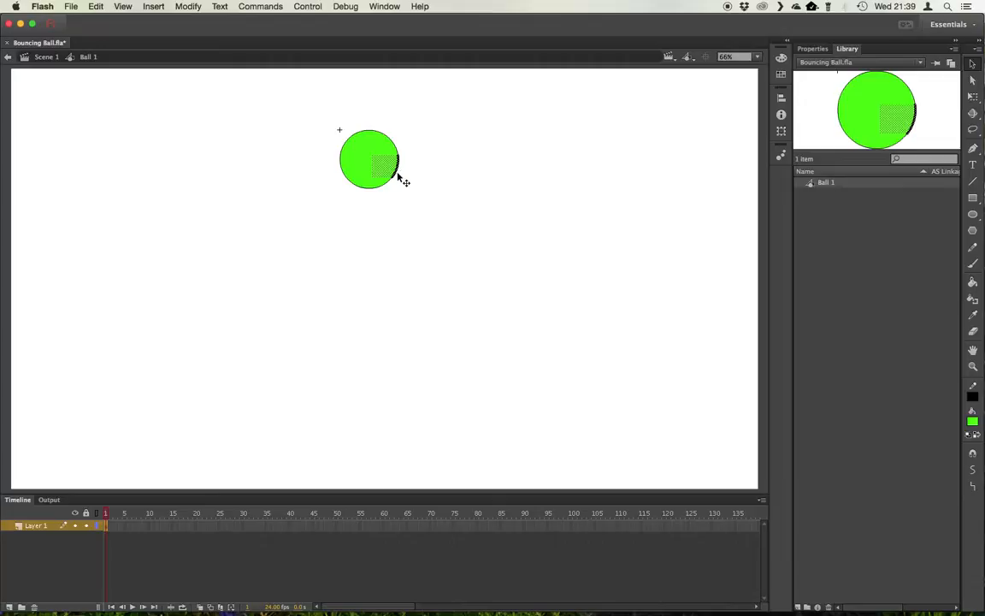
click(373, 228)
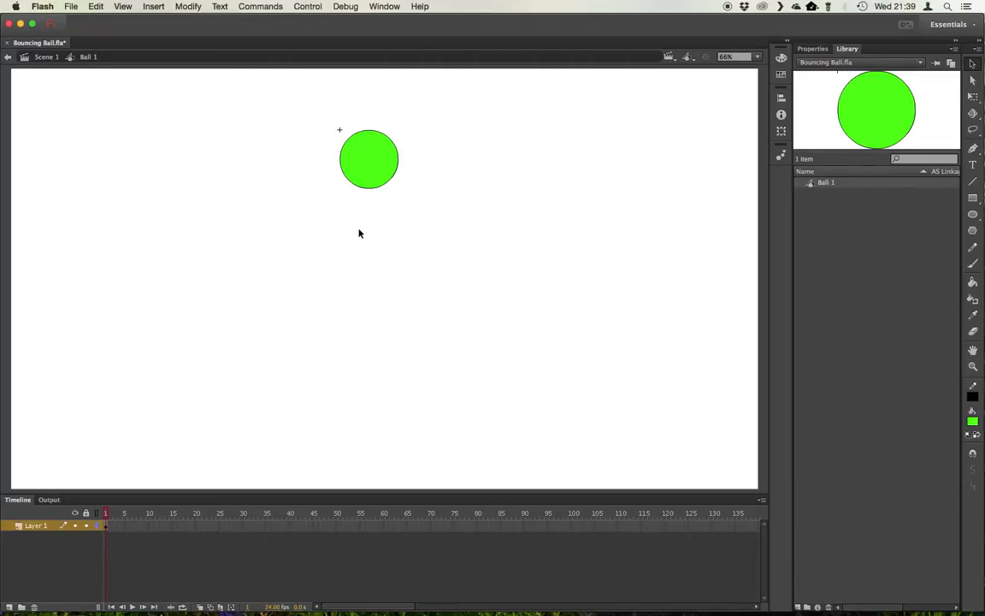
Return to Scene 1 and select the ball instance on the stage
click(671, 58)
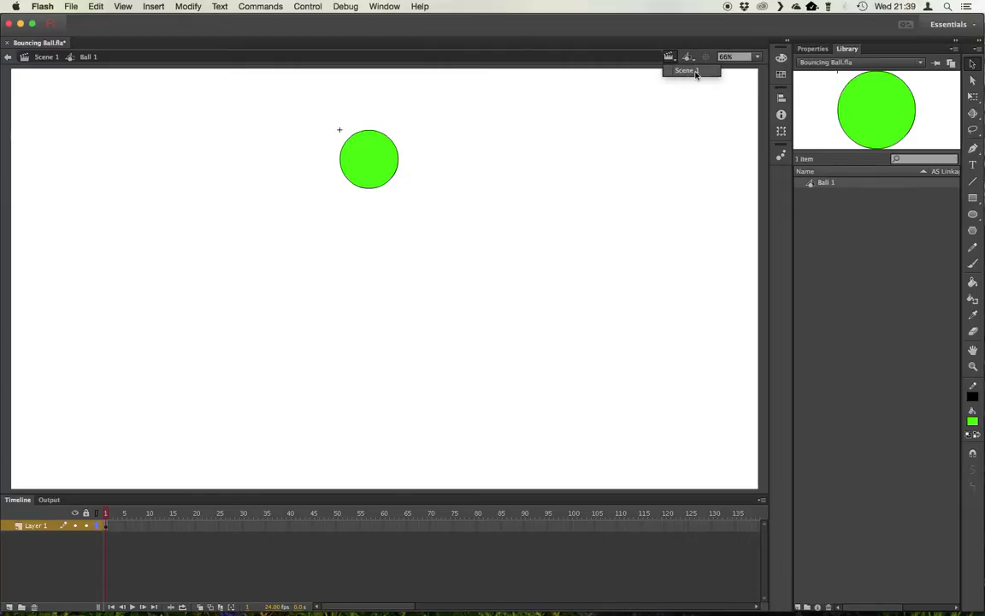
click(689, 72)
click(372, 181)
mouse_move(372, 180)
mouse_down()
mouse_move(371, 193)
mouse_move(371, 167)
mouse_move(387, 470)
mouse_move(385, 231)
mouse_move(365, 167)
mouse_up()
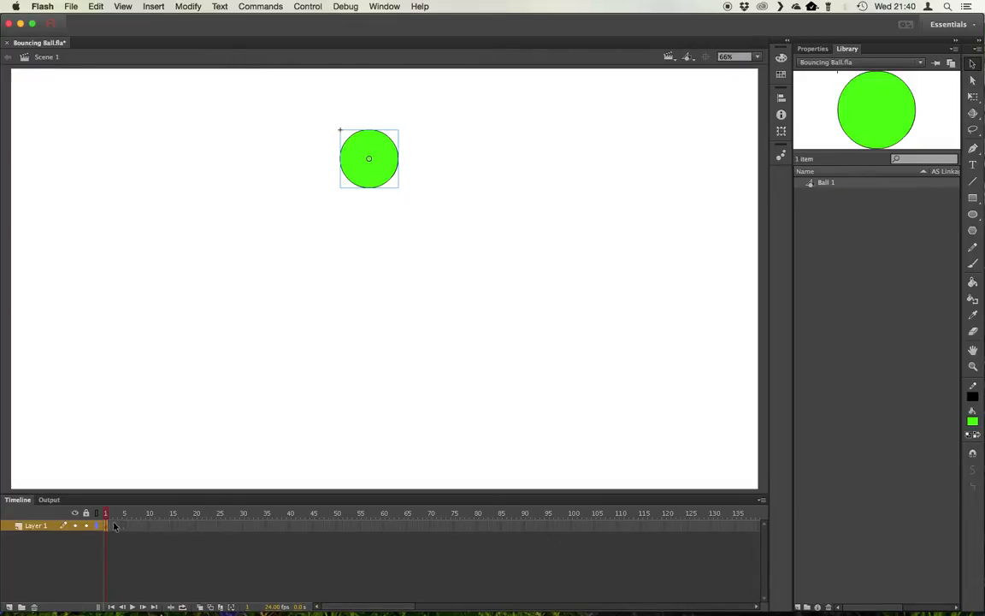
Rename the layer to Bouncing Ball
double_click(35, 527)
text(Bounci)
text(ng Ball)
key(Return)
Insert a keyframe at frame 2 and move the ball slightly down
key(F6)
mouse_move(369, 170)
mouse_down()
mouse_move(372, 201)
mouse_move(373, 185)
mouse_move(361, 197)
mouse_move(367, 171)
mouse_move(371, 208)
mouse_move(318, 222)
mouse_move(331, 210)
mouse_move(325, 218)
mouse_move(255, 166)
mouse_move(369, 180)
mouse_up()
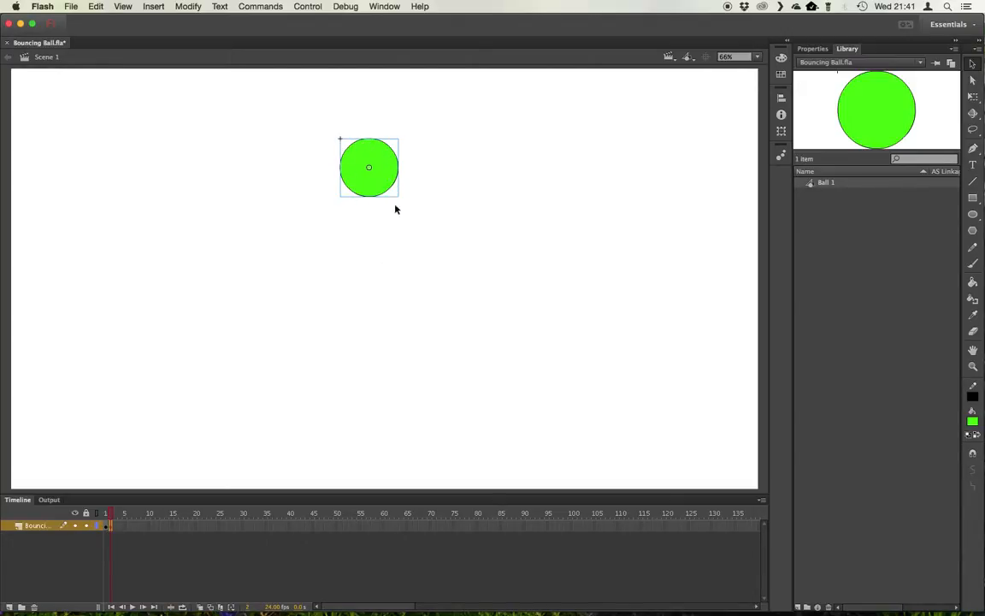
Stretch the ball into a taller, narrower oval with the Free Transform tool
click(974, 99)
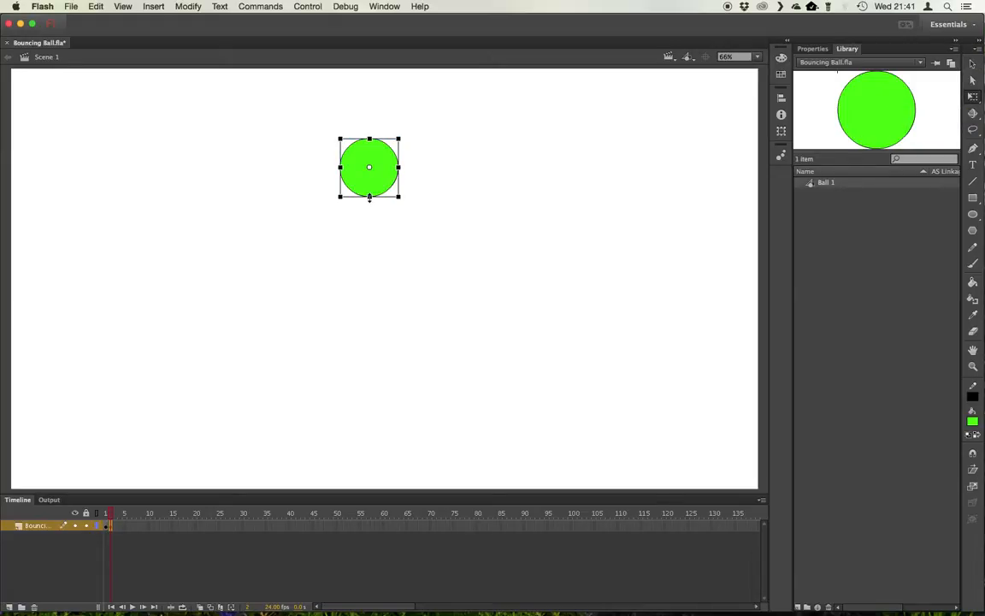
drag(369, 196, 397, 170)
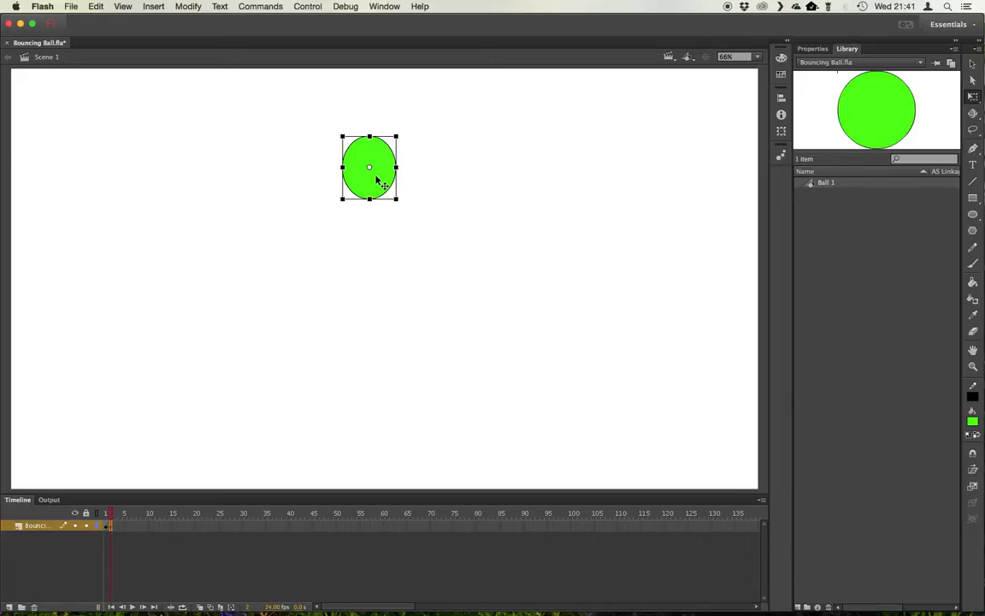
Insert a keyframe at frame 3 and move the ball further down
key(F6)
drag(376, 182, 372, 198)
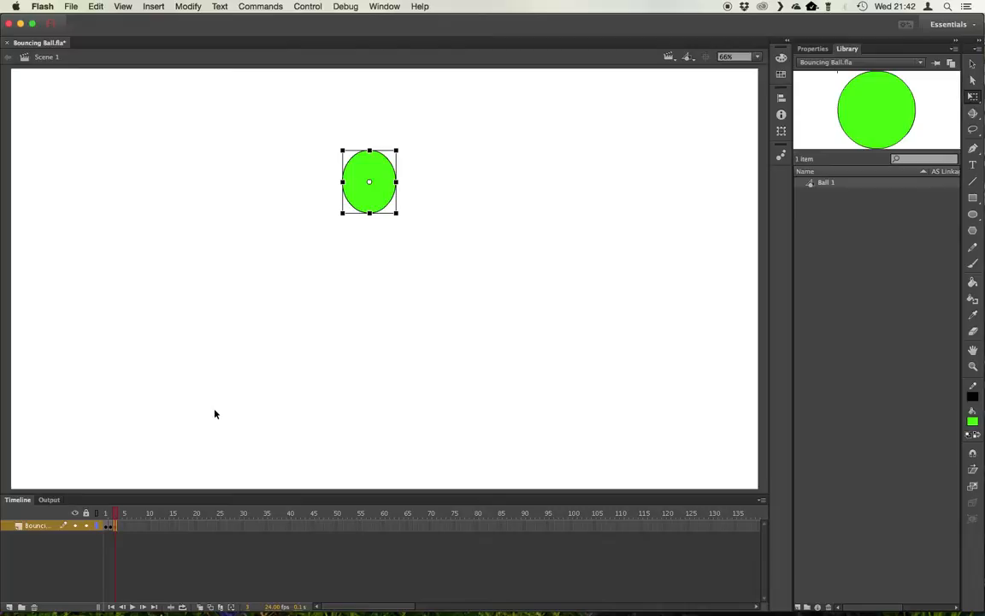
Turn on onion skinning and stretch the frame-3 ball slightly taller and narrower
click(201, 609)
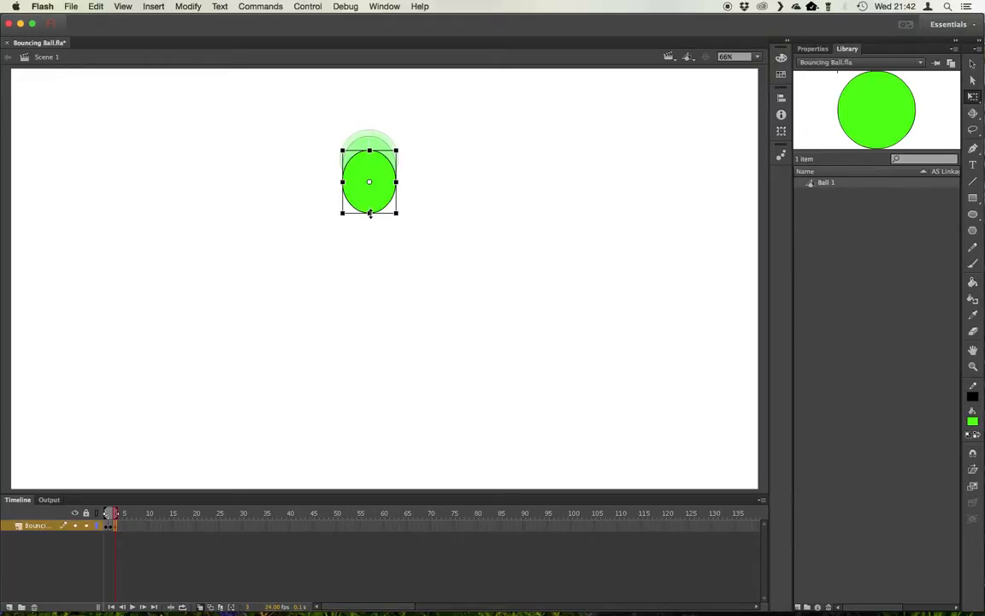
drag(370, 214, 370, 215)
drag(397, 181, 393, 181)
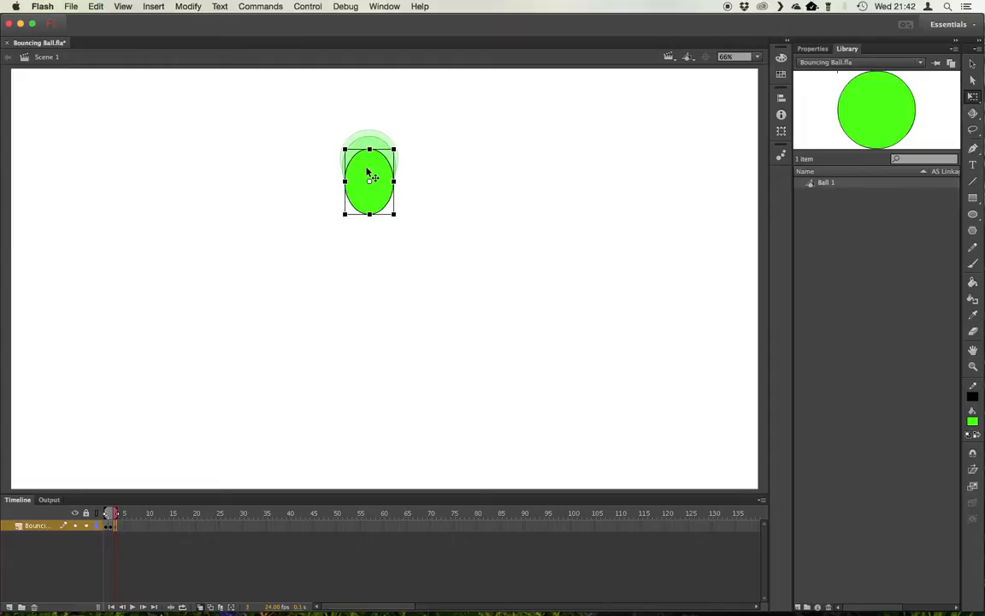
Insert a keyframe at frame 4, move the ball lower and stretch it slightly taller
key(F6)
drag(371, 163, 371, 183)
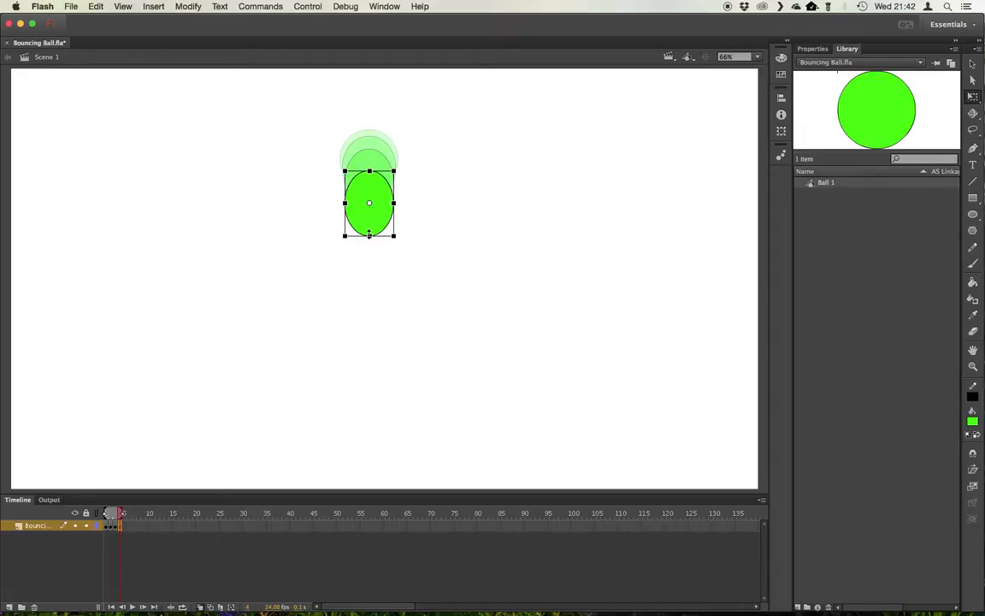
drag(369, 235, 369, 237)
drag(396, 204, 396, 204)
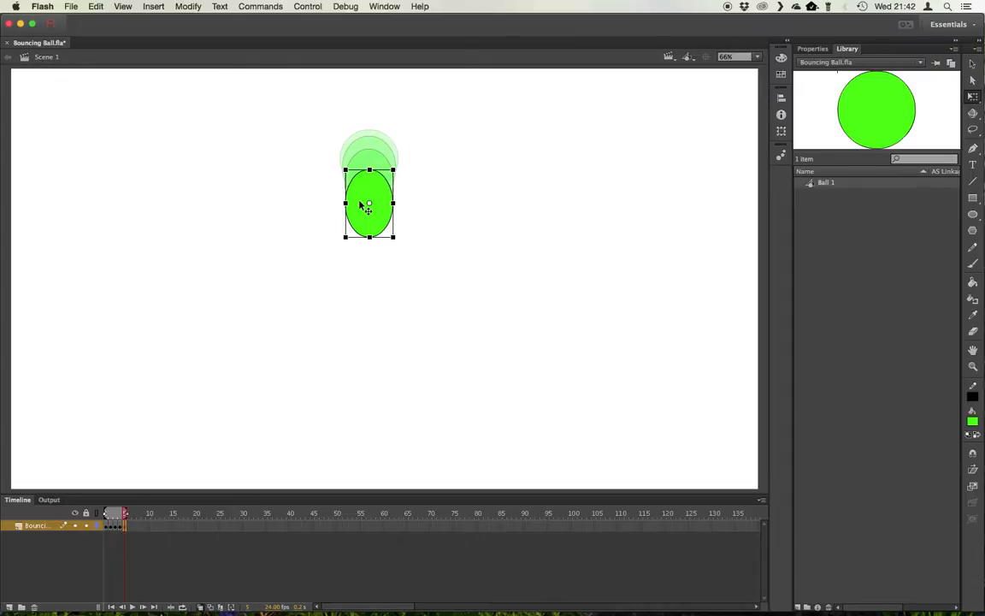
Insert a keyframe at frame 5, move the ball lower and make it taller and narrower
key(F6)
drag(373, 196, 369, 224)
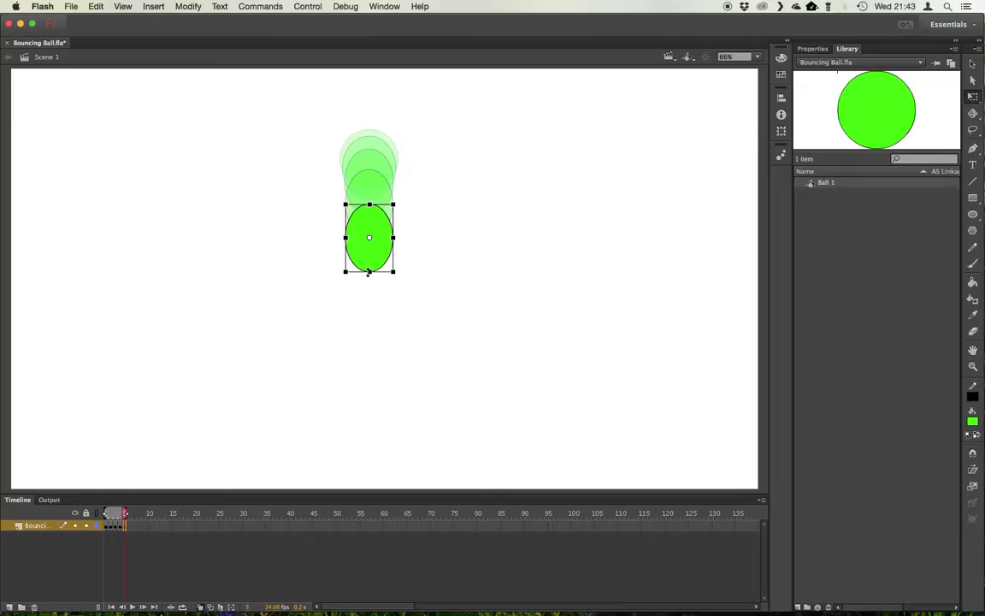
drag(370, 272, 370, 274)
drag(393, 237, 392, 237)
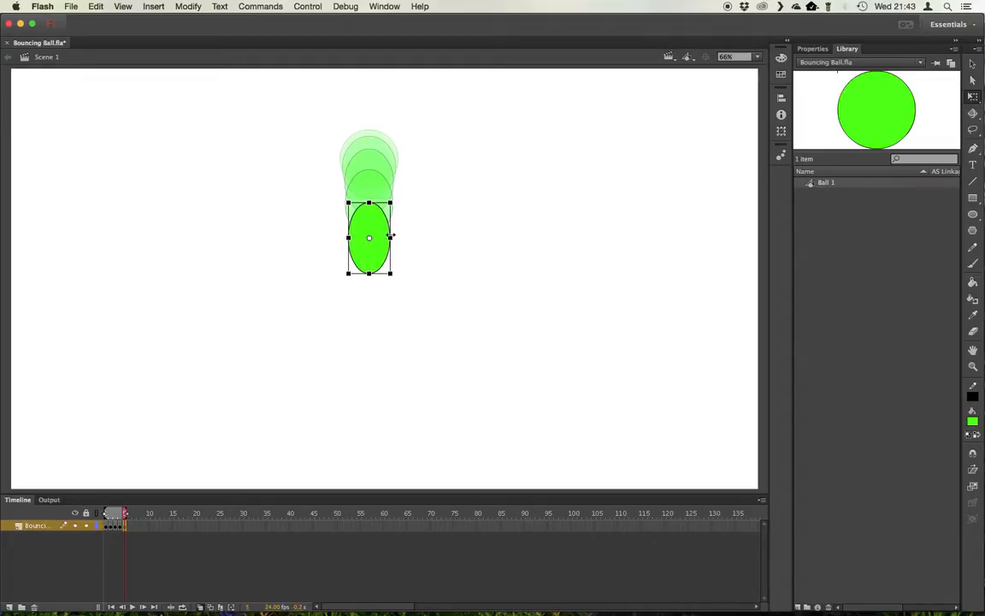
drag(391, 237, 392, 238)
Insert a keyframe at frame 6, move the ball lower and stretch it taller and narrower
key(F6)
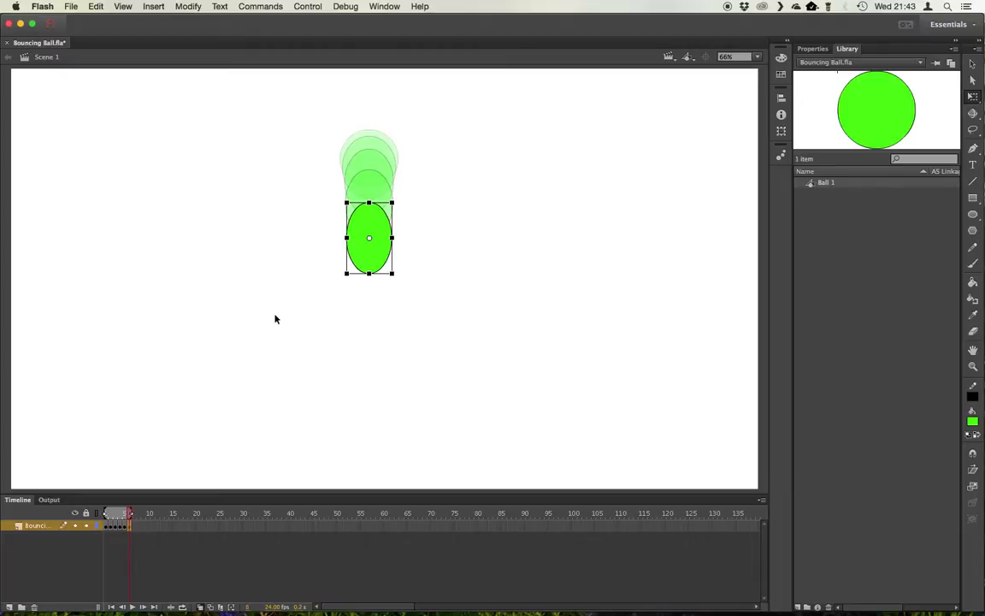
drag(376, 229, 372, 281)
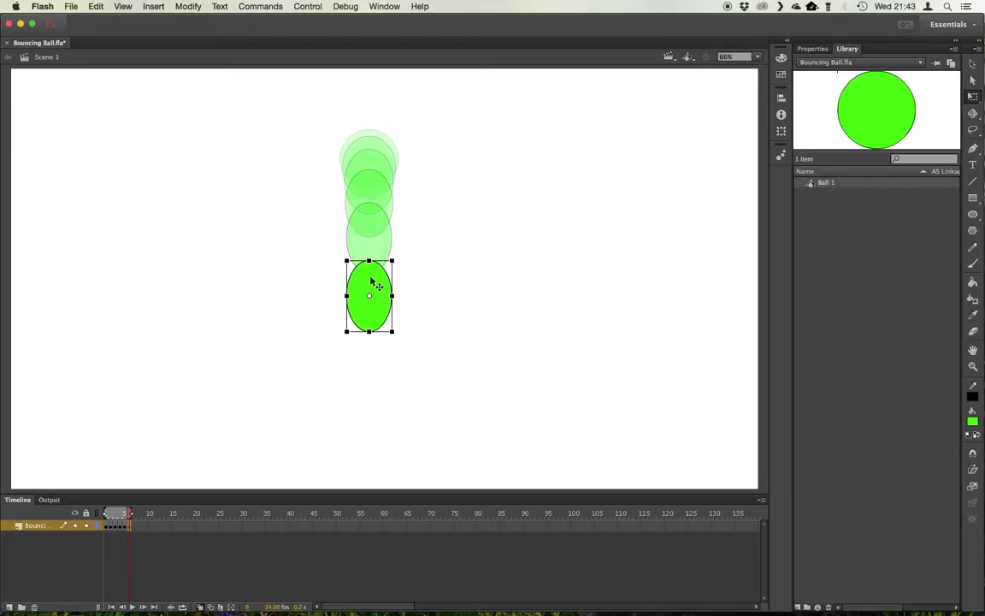
drag(369, 332, 368, 335)
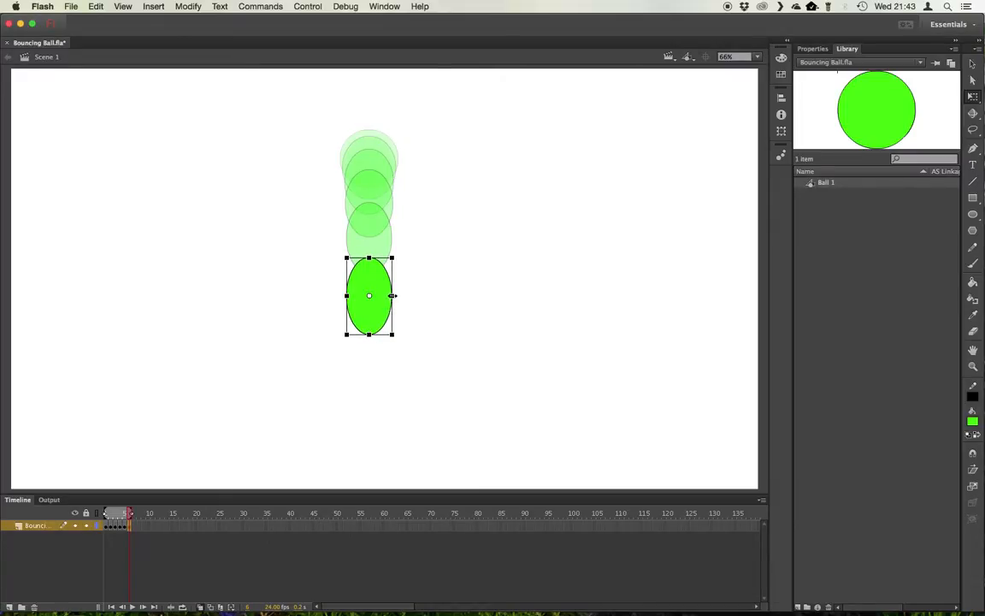
drag(392, 295, 390, 295)
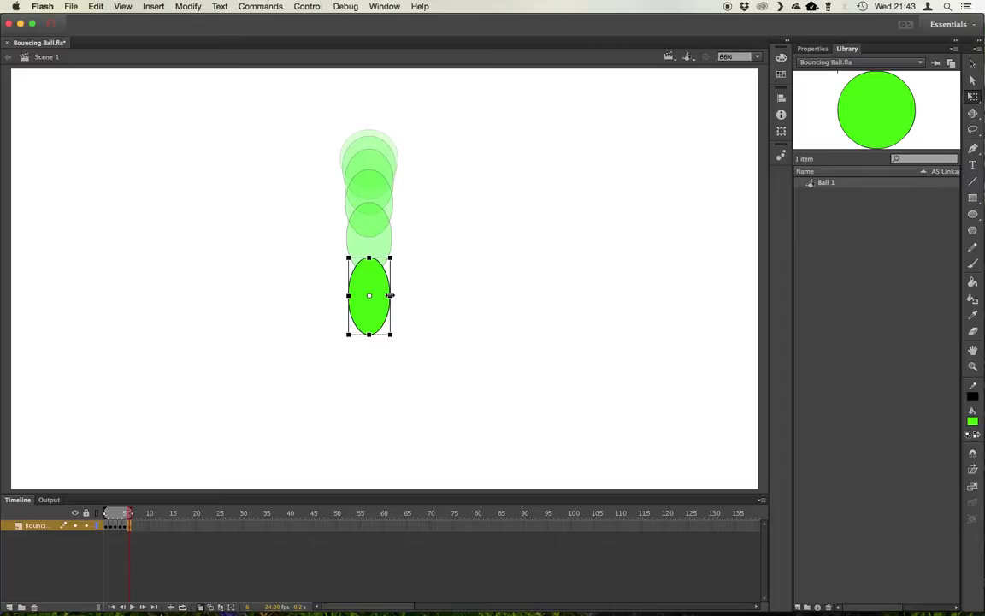
Insert keyframes at frames 7 and 8, moving the ball down to the bottom edge of the stage
key(F6)
drag(374, 281, 378, 349)
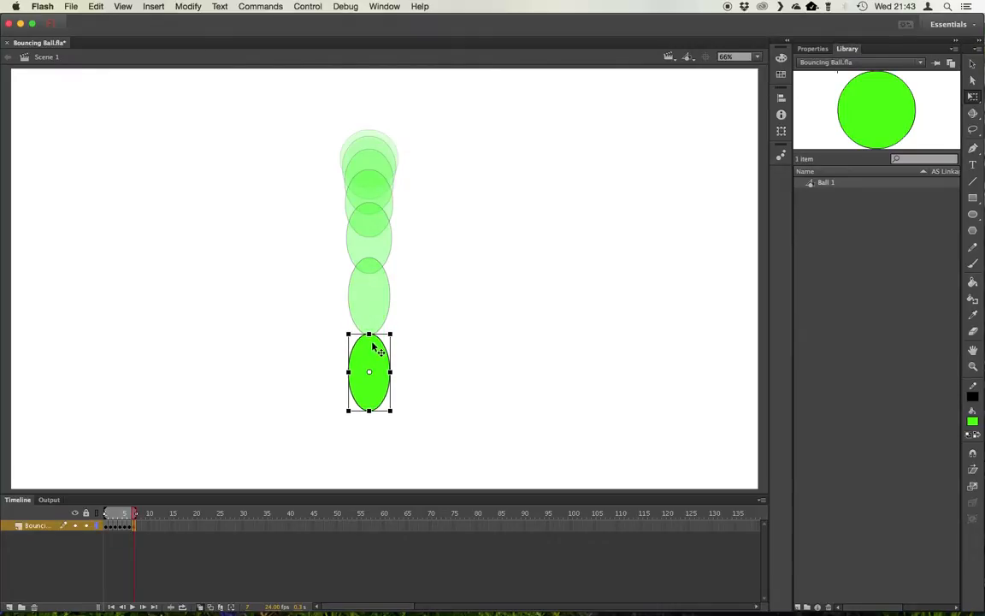
drag(374, 351, 377, 436)
key(F6)
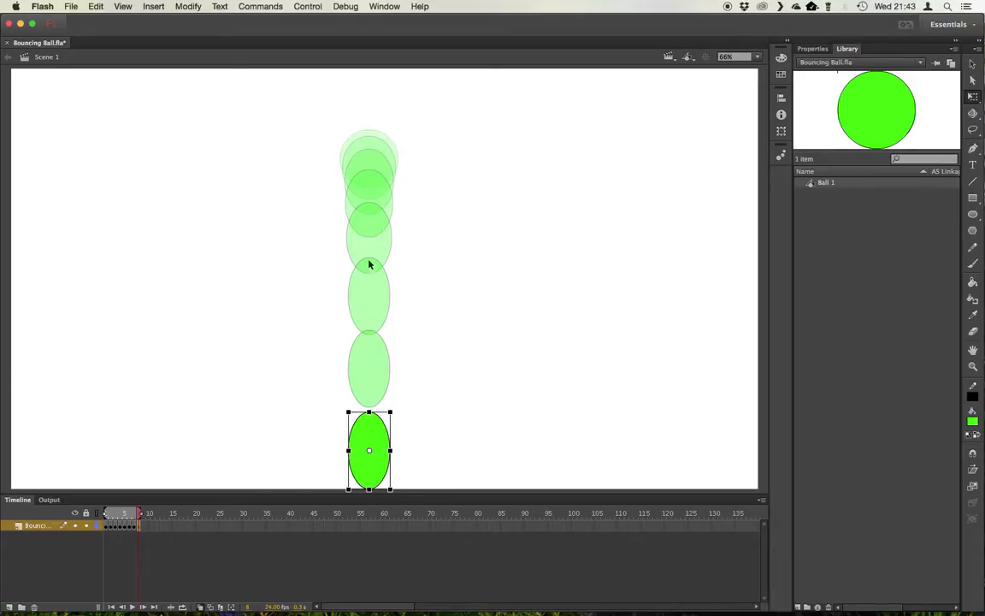
Step through frames 5 to 8 and adjust the onion-skin range to review the fall
click(134, 526)
click(128, 526)
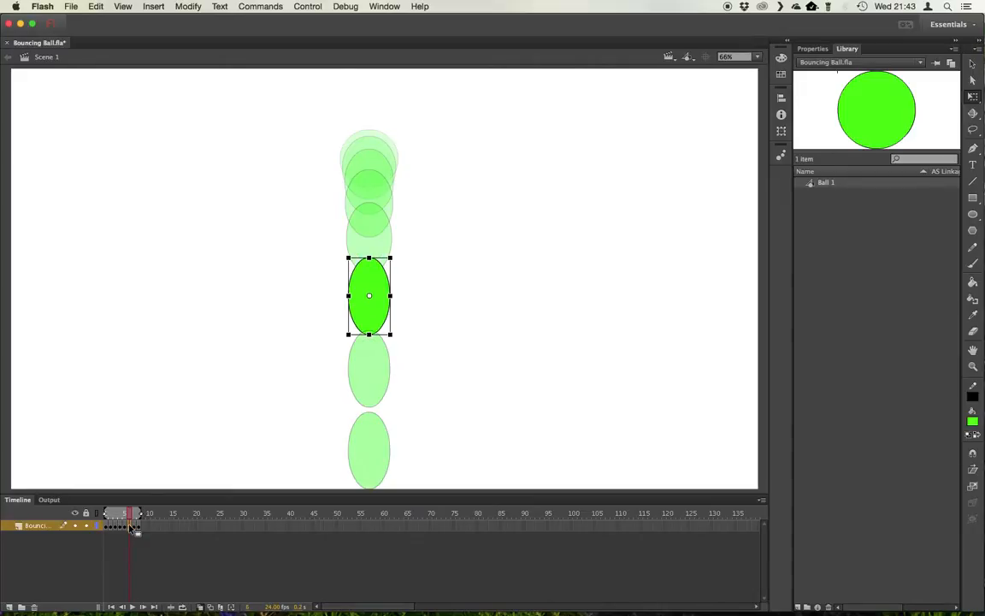
click(126, 525)
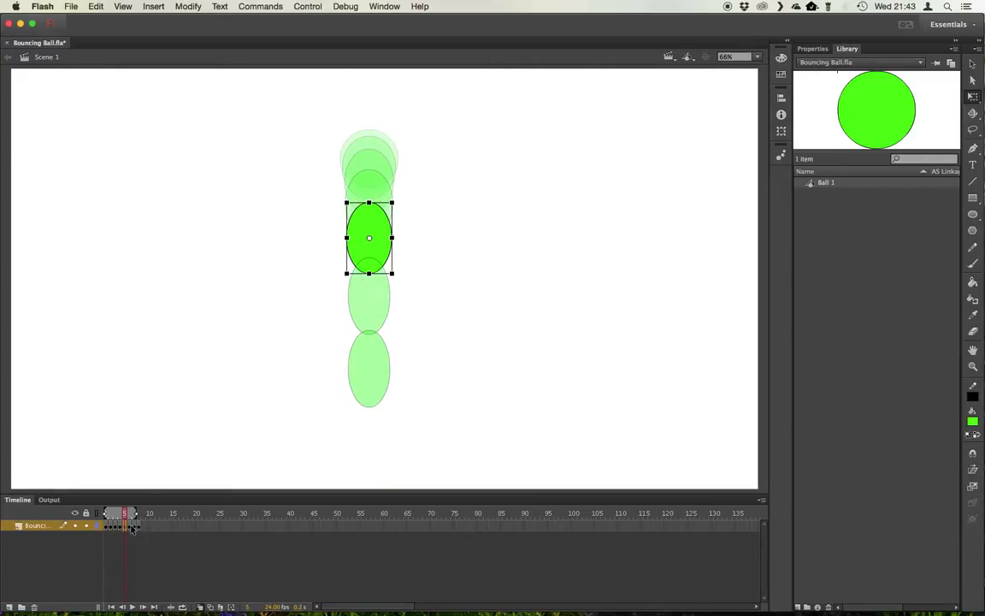
click(139, 526)
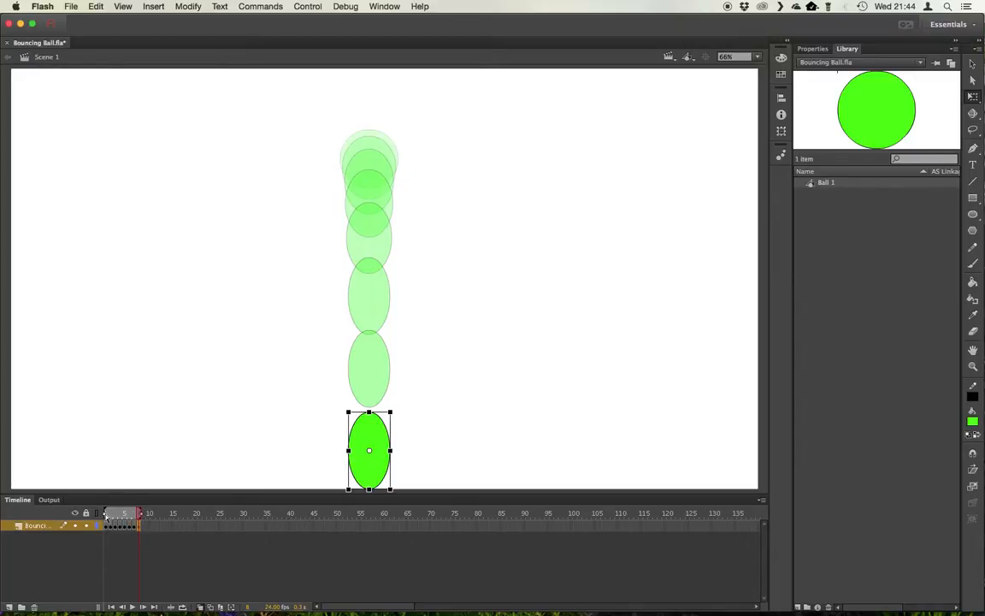
drag(105, 514, 125, 514)
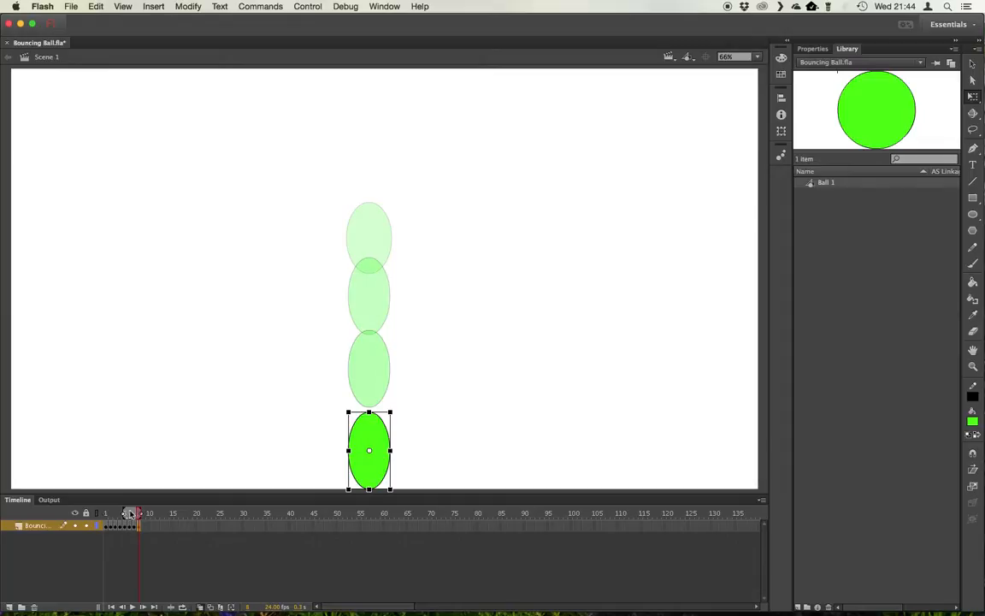
drag(125, 514, 99, 514)
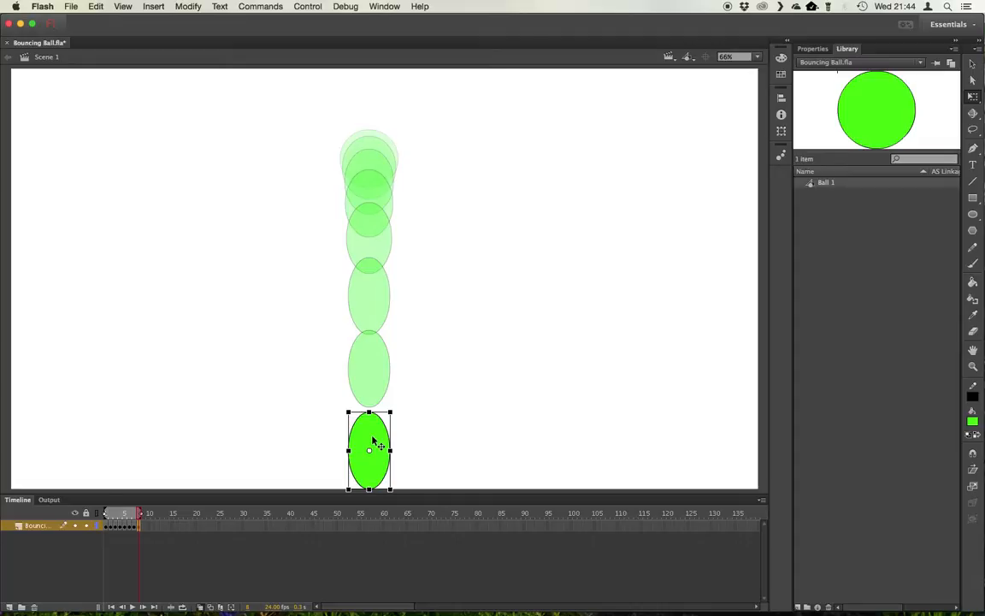
Insert a keyframe at frame 9 and squash the ball into a wide, flat oval on the ground
key(F6)
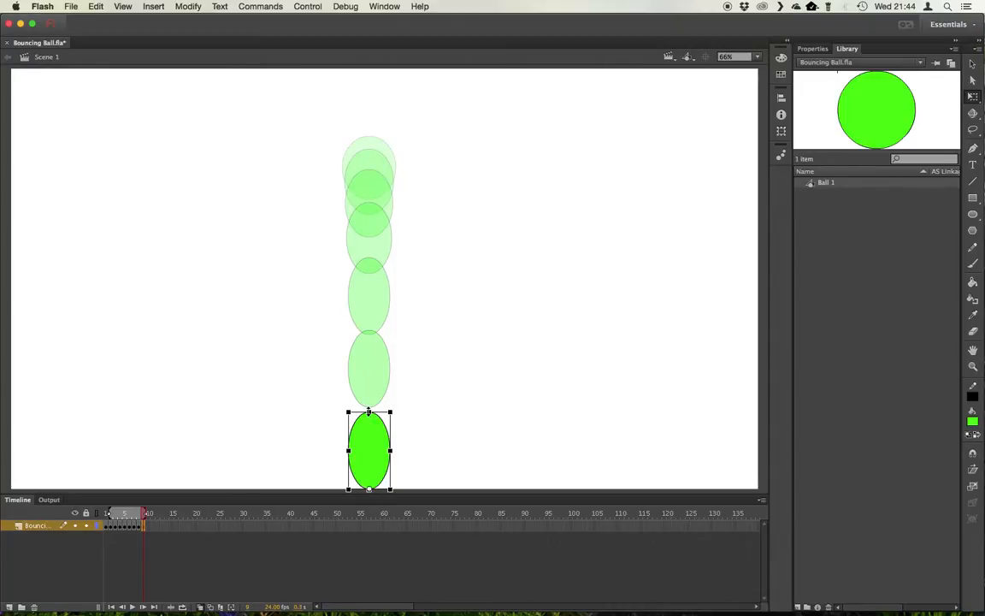
drag(369, 412, 411, 465)
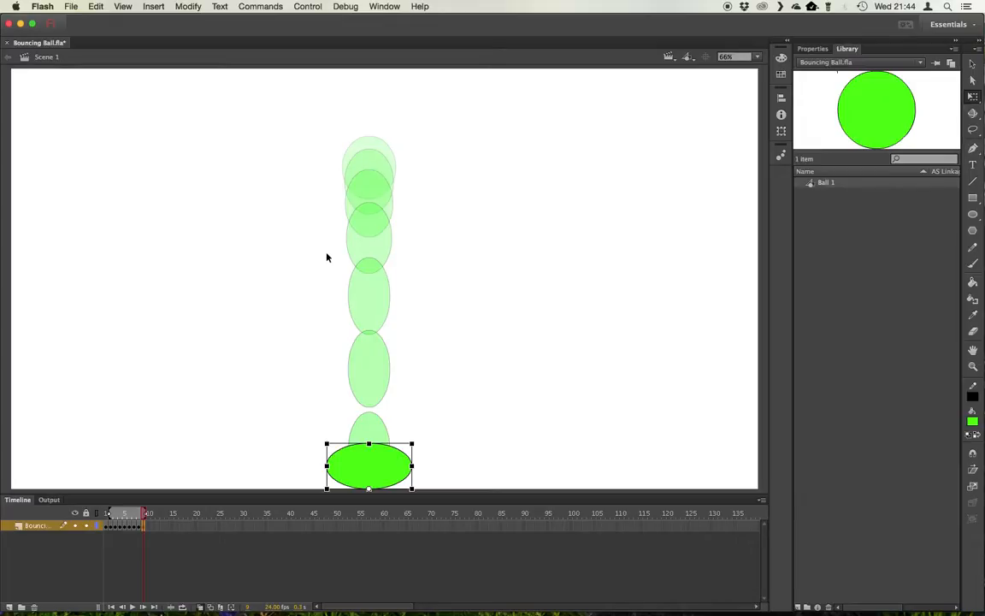
Advance to frame 10 and reshape the ball back into a tall, narrow oval at the bottom
key(period)
drag(369, 444, 370, 414)
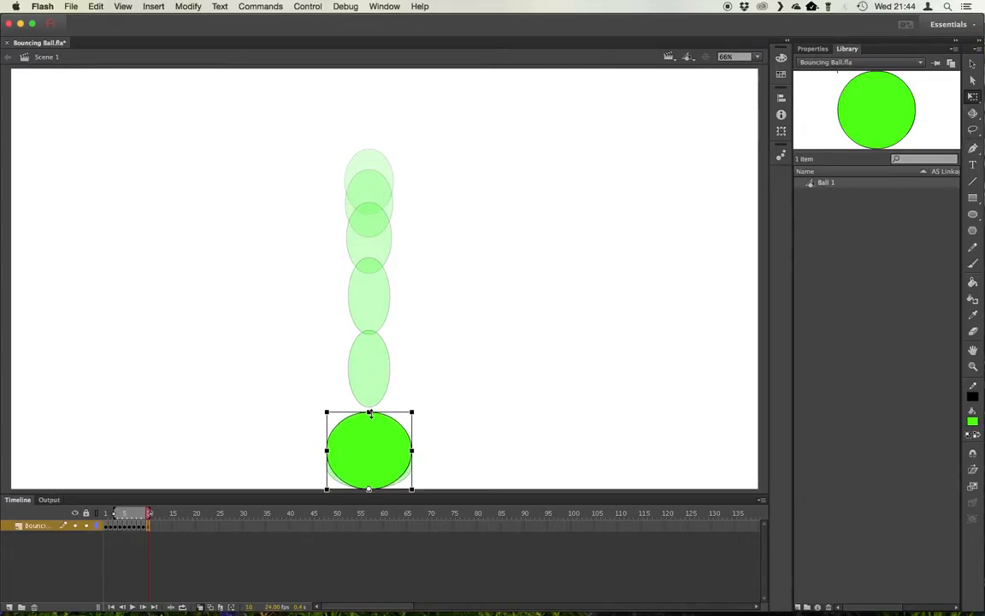
drag(412, 450, 391, 450)
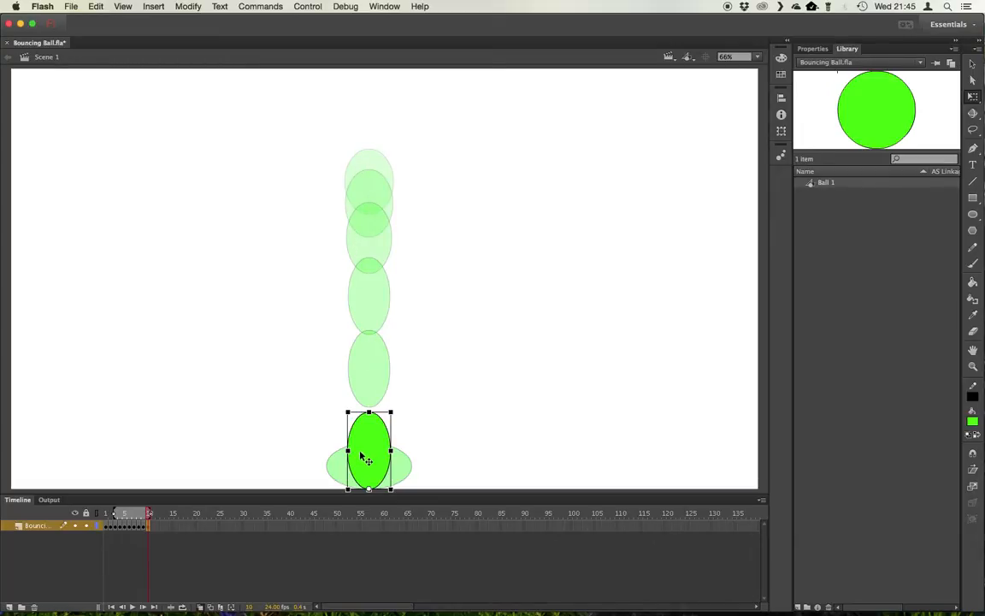
Insert a keyframe at frame 11 and move the ball up for the rebound
key(F6)
drag(376, 444, 376, 360)
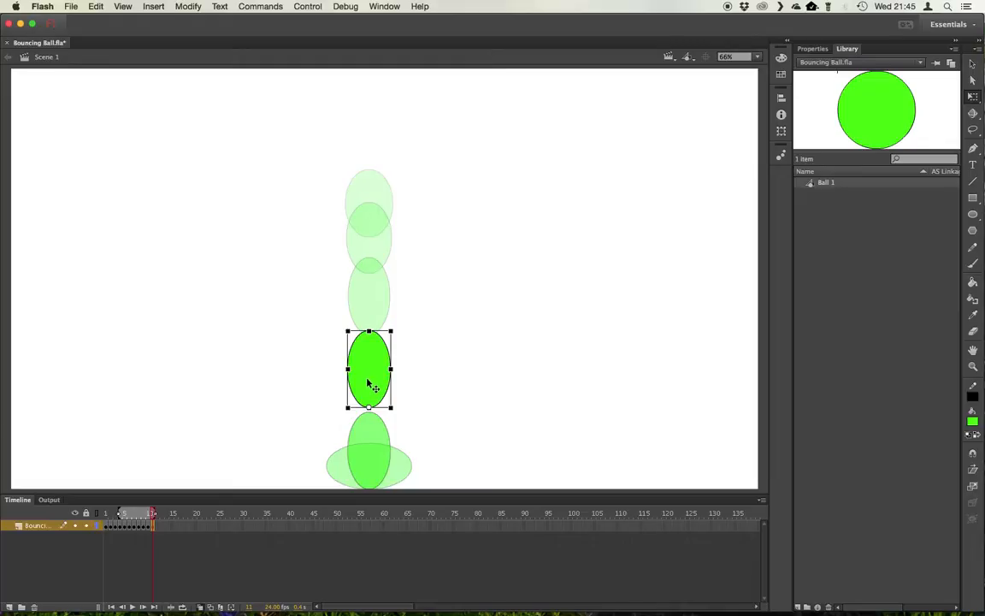
Insert a keyframe at frame 12, move the ball higher, and extend the onion-skin range back to frame 1
key(F6)
drag(372, 380, 372, 300)
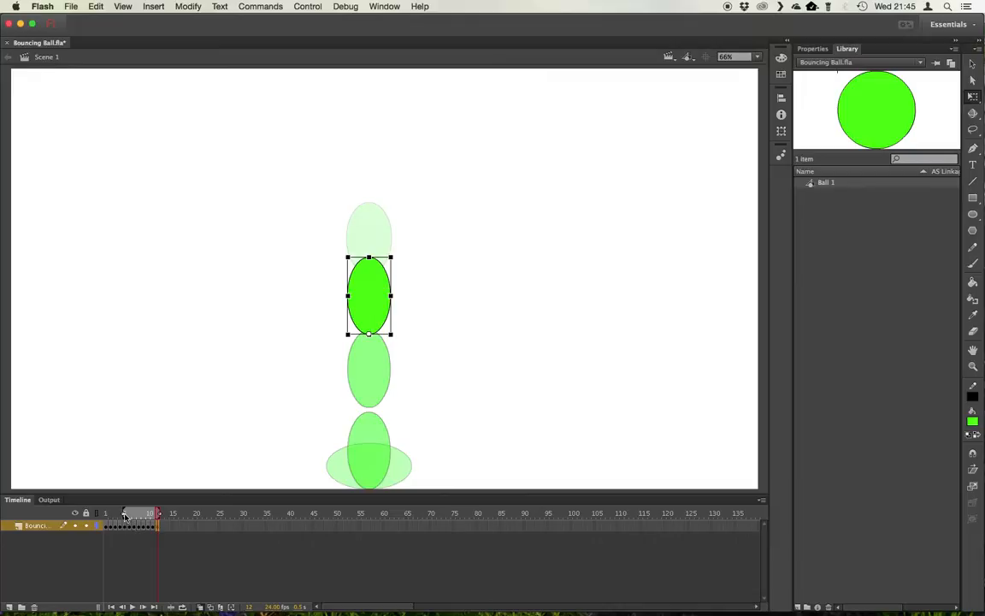
drag(125, 517, 103, 517)
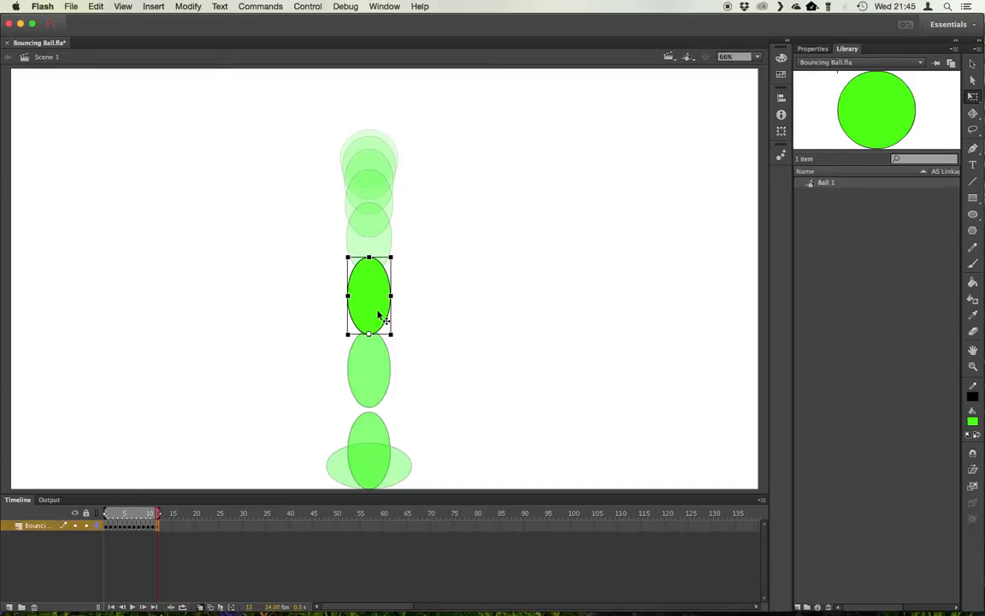
Advance to frame 13, move the ball higher and make it slightly shorter and wider
key(.)
drag(374, 301, 374, 249)
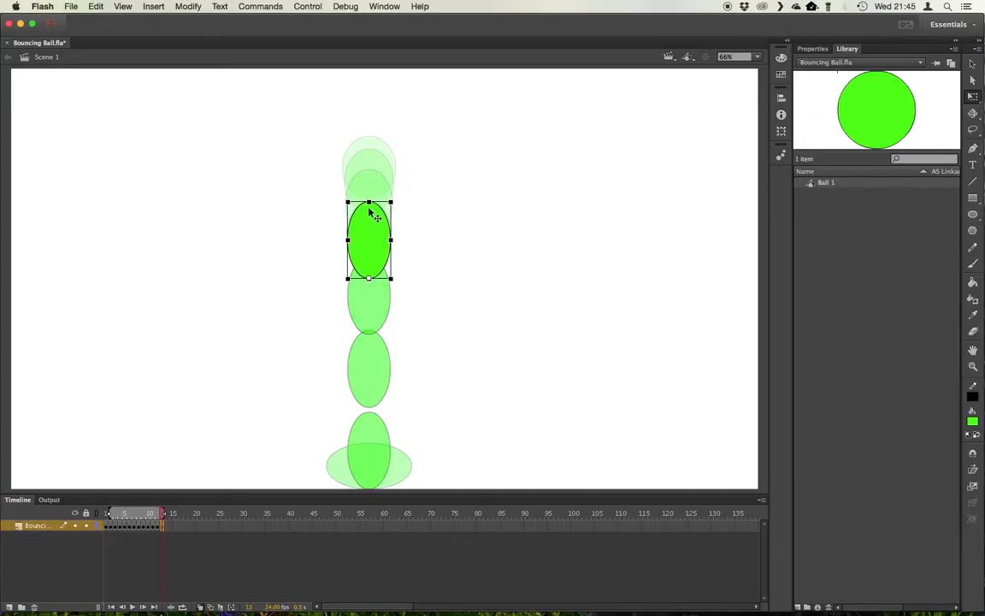
drag(369, 204, 368, 208)
drag(392, 243, 395, 242)
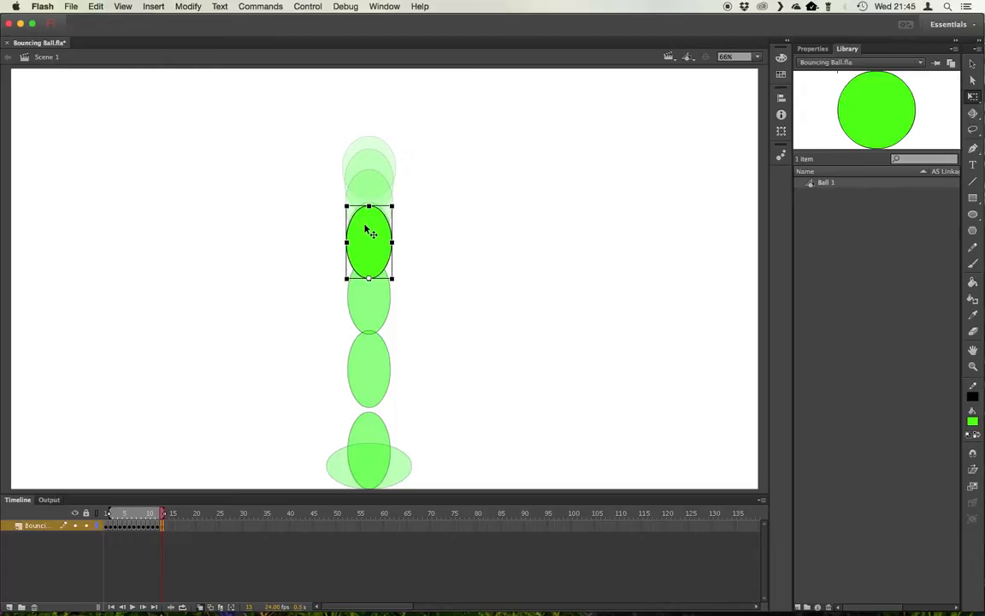
drag(365, 229, 366, 234)
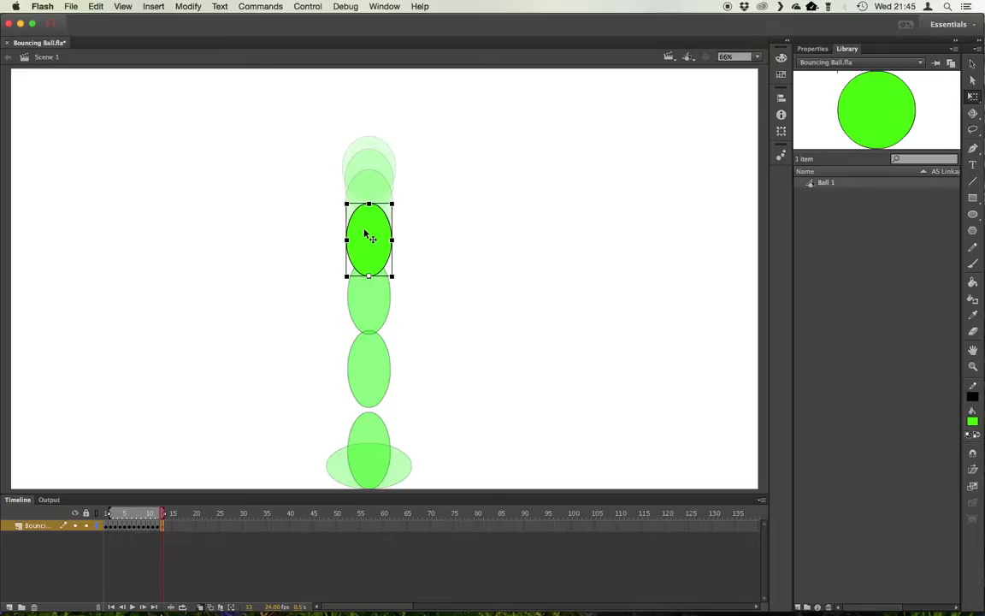
Insert a keyframe at frame 14, raise the ball, make it rounder and nudge it up three steps
key(F6)
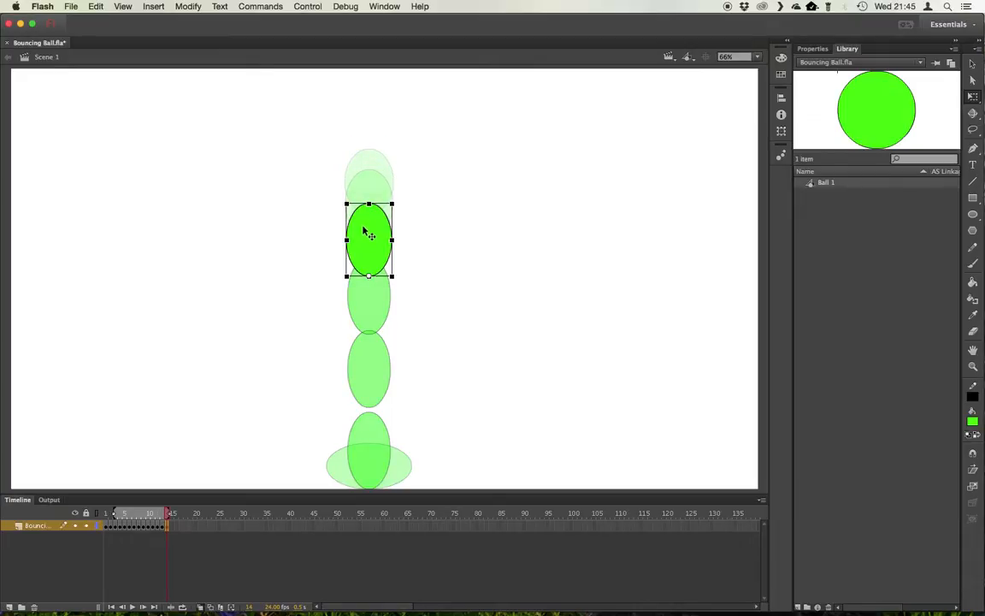
drag(364, 223, 363, 195)
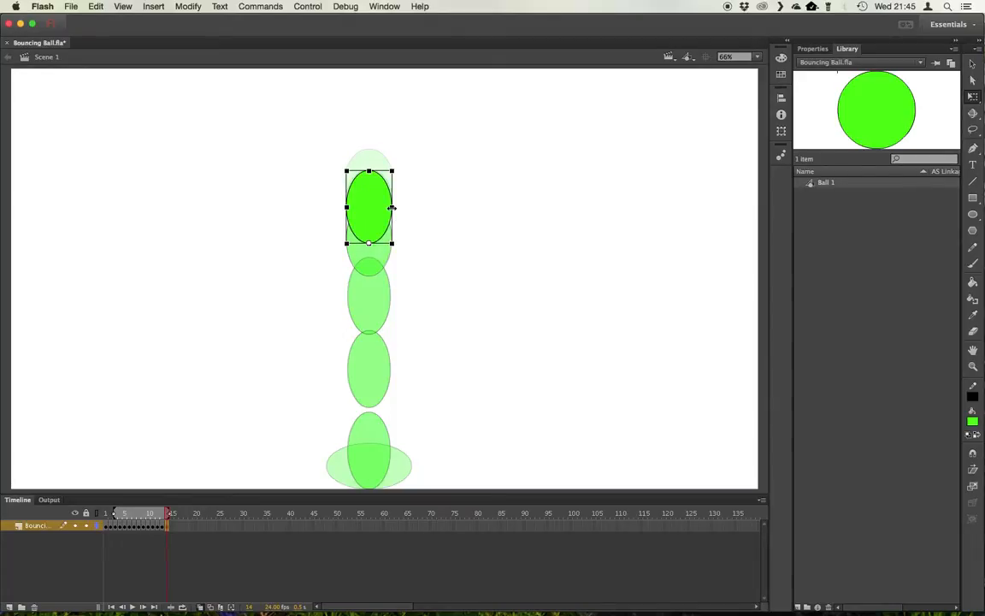
drag(394, 208, 395, 208)
drag(370, 171, 370, 171)
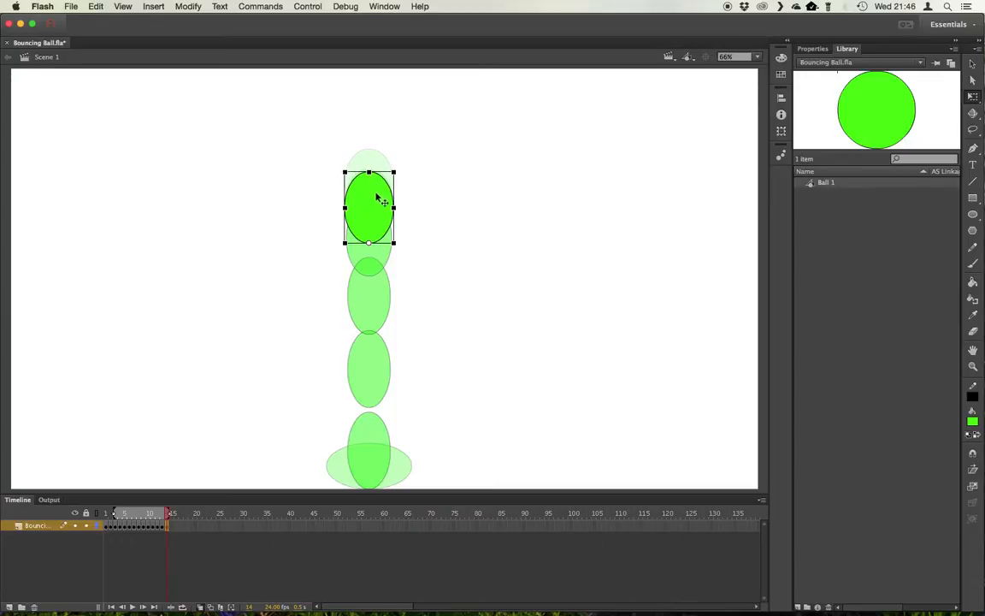
key(Up)
key(Up)
key(Up)
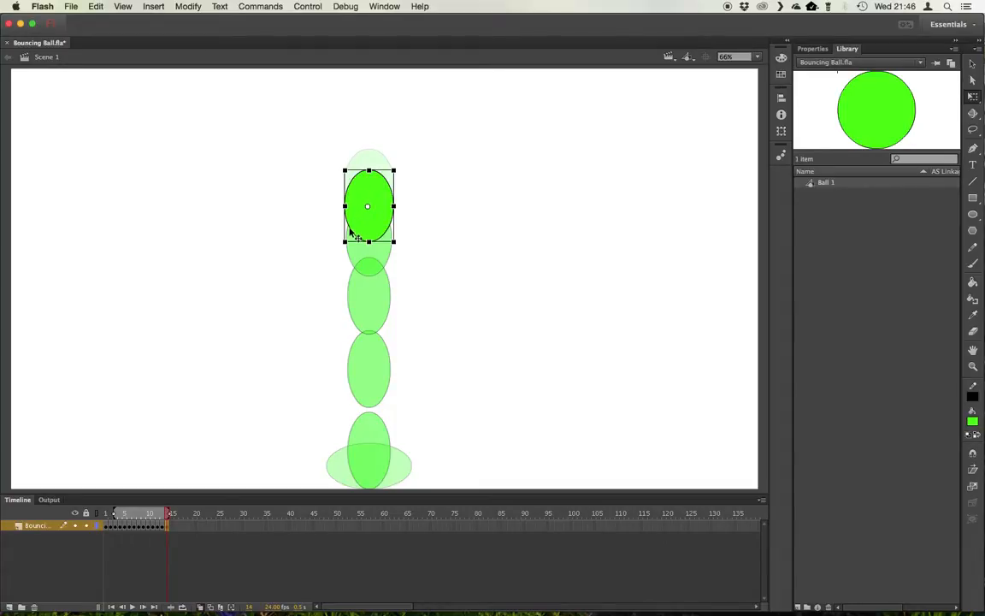
Advance to frame 15, widen the onion-skin range, and reshape the ball into a near-circle at the top
key(period)
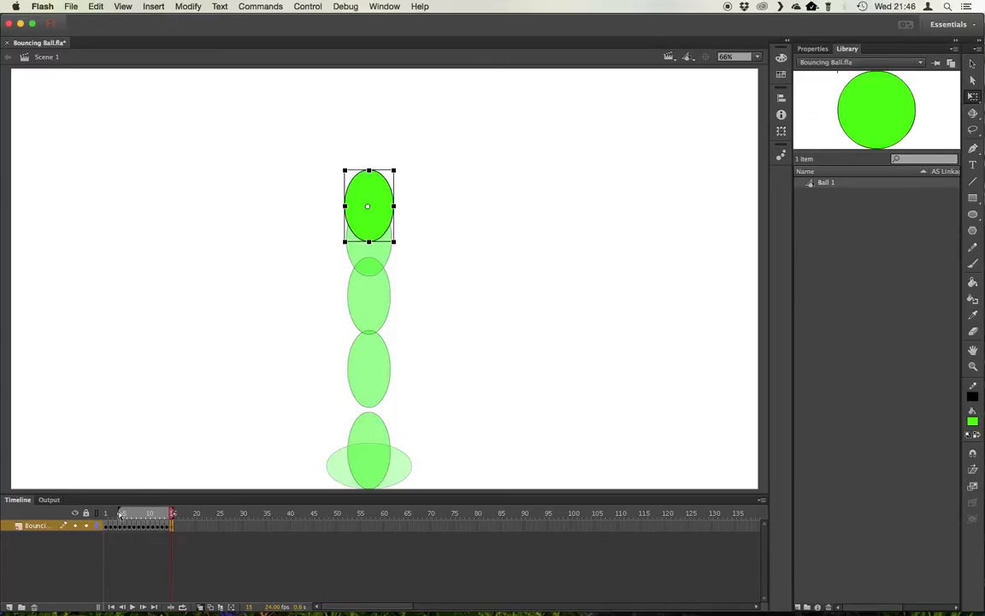
drag(121, 516, 106, 516)
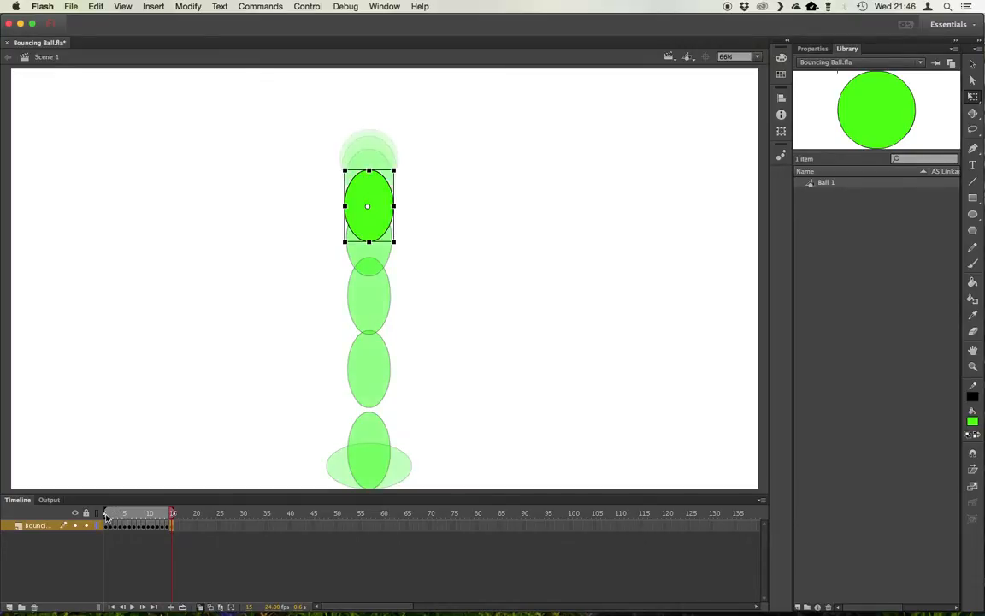
drag(374, 186, 396, 185)
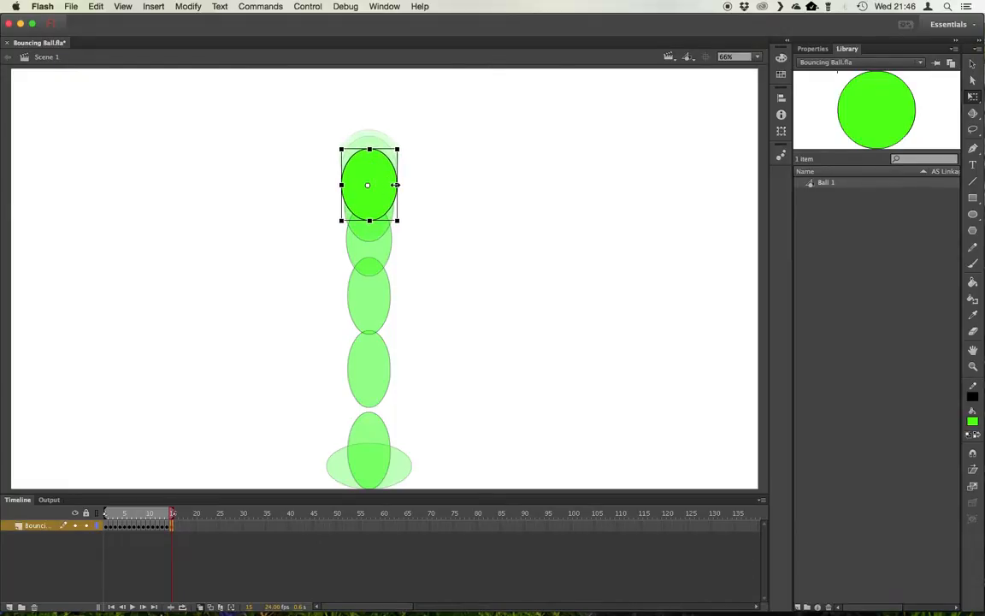
Shorten the frame 15 ball slightly, advance to frame 16, raise the ball to the top and reshape it into a full circle
drag(369, 221, 370, 220)
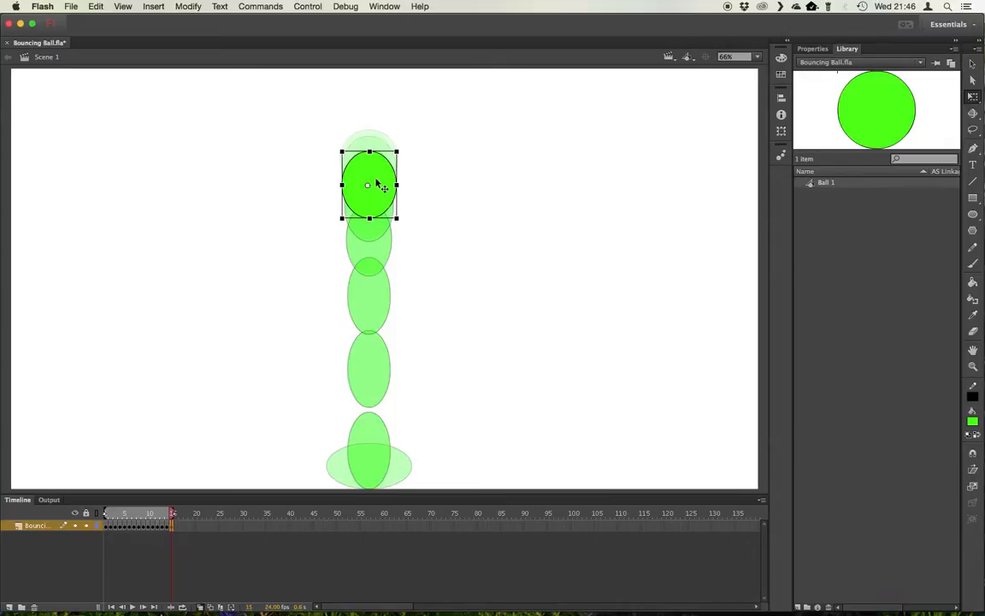
key(period)
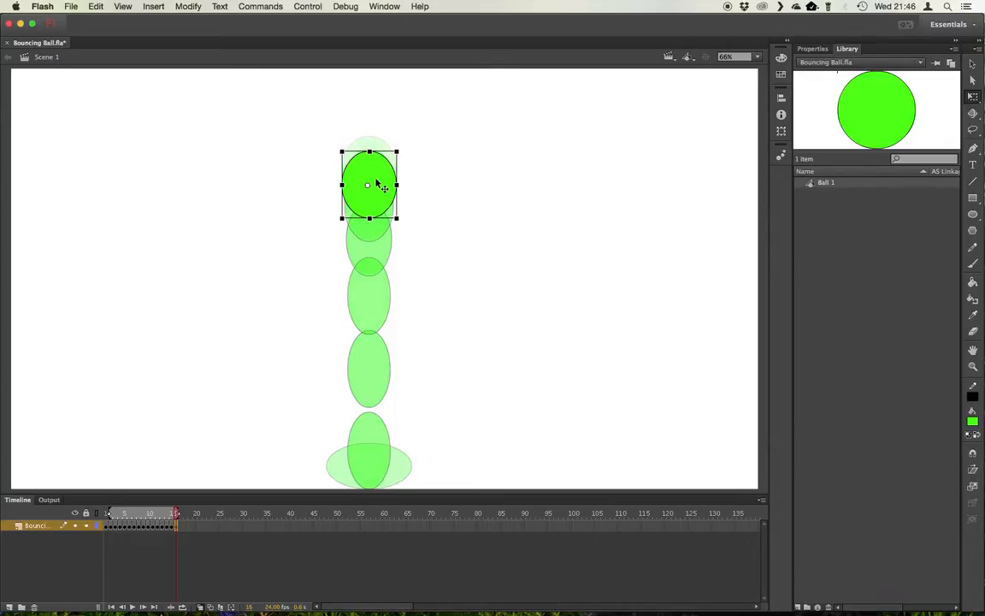
drag(373, 169, 371, 156)
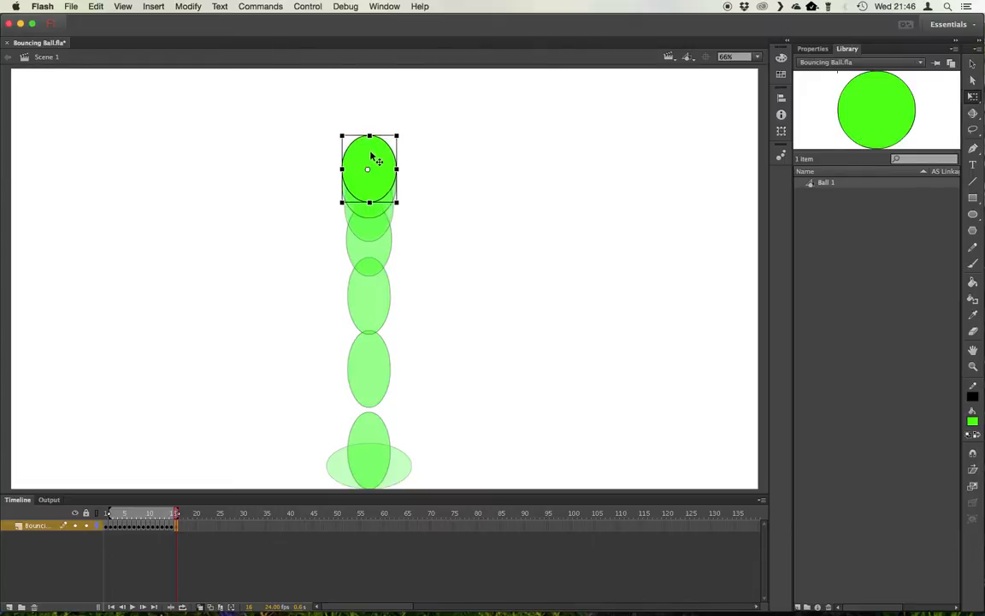
drag(396, 169, 401, 169)
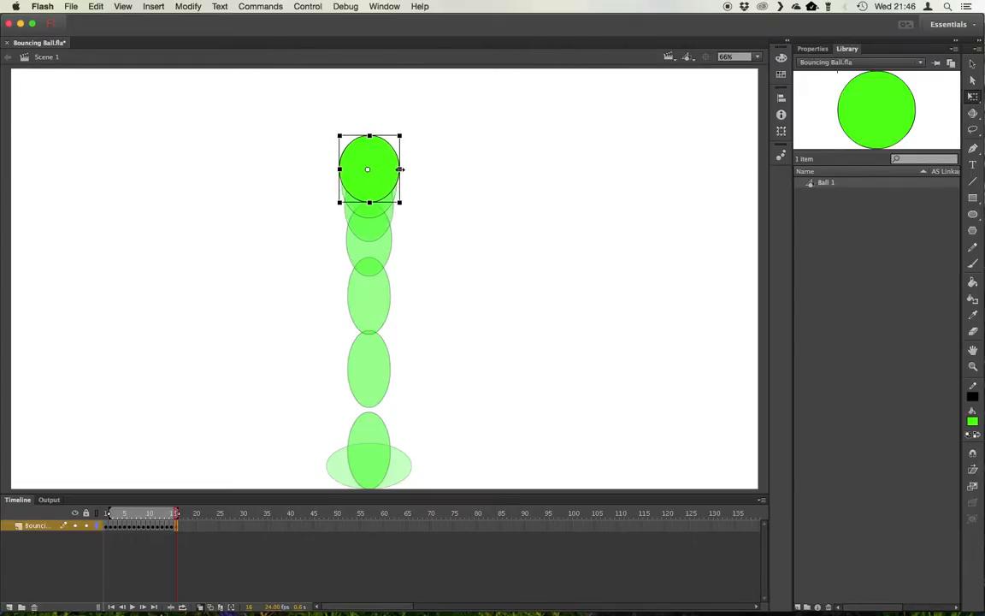
drag(370, 203, 371, 202)
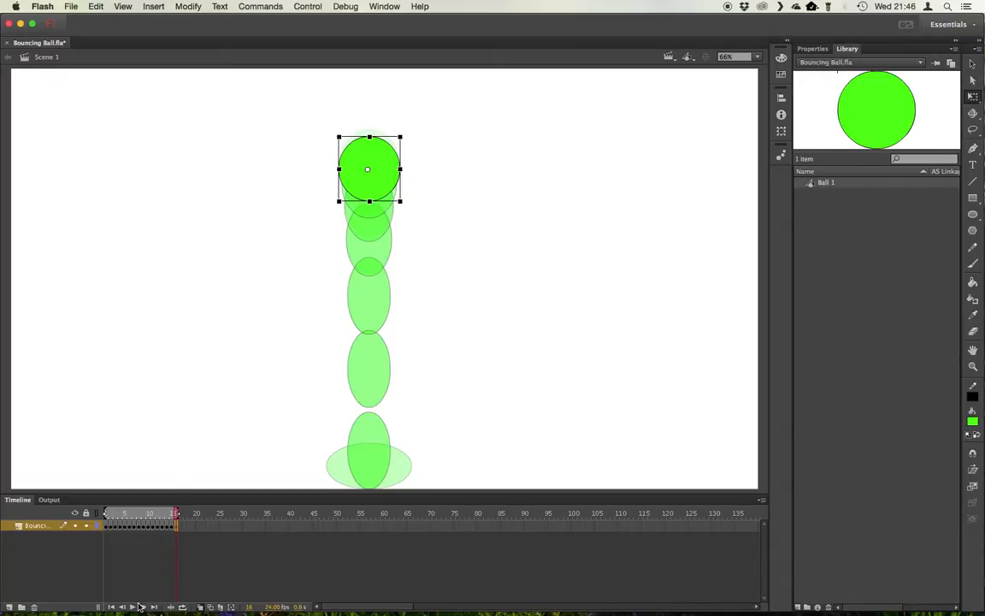
Turn on looping across frames 1 to 16 and play the animation to preview the bounce
click(132, 607)
click(133, 607)
drag(117, 516, 104, 514)
click(182, 608)
drag(143, 514, 105, 514)
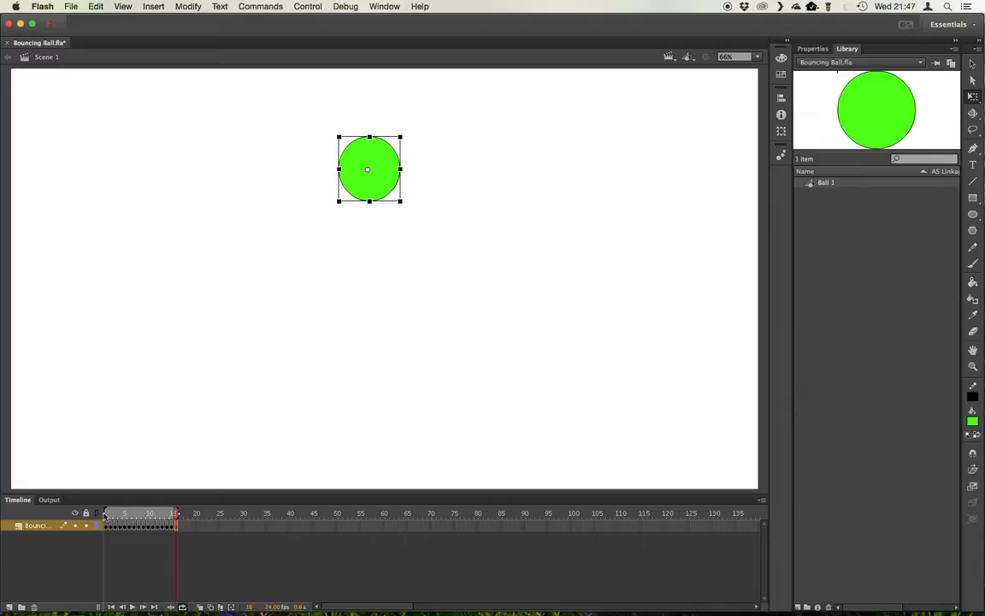
click(132, 607)
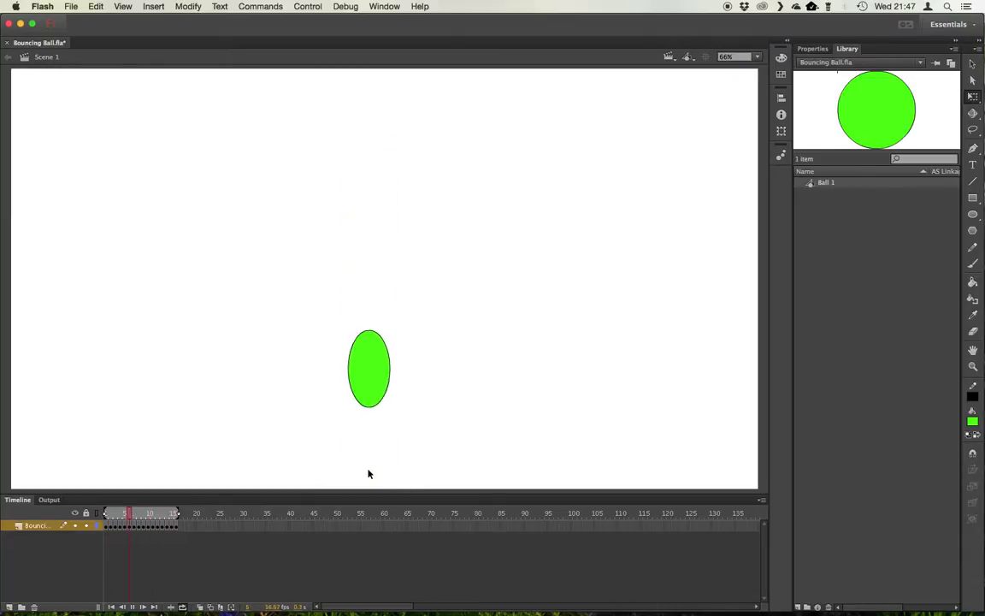
click(131, 606)
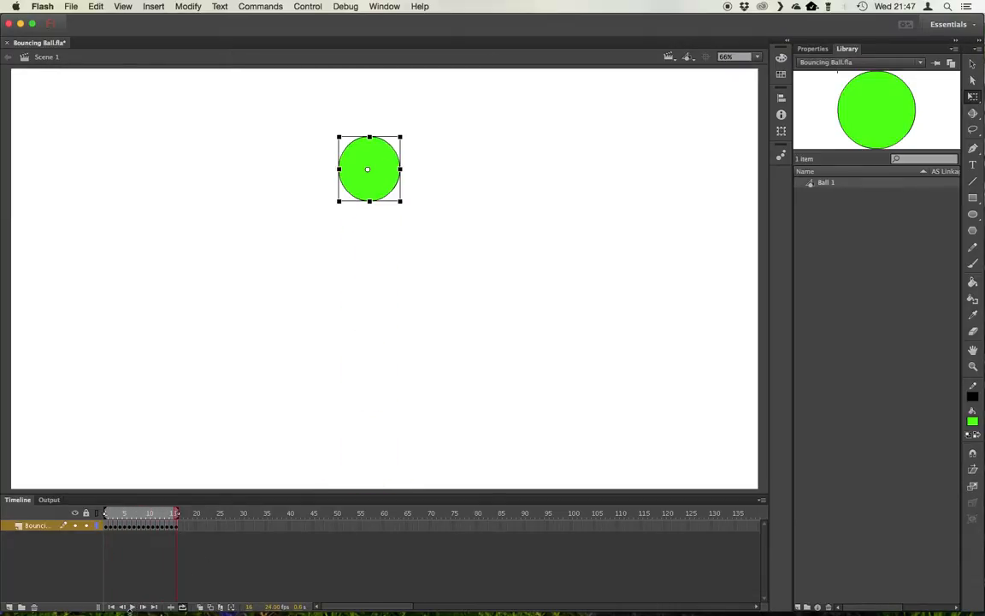
Jump between individual frames of the bounce to inspect the ball's position and shape
click(150, 528)
click(163, 528)
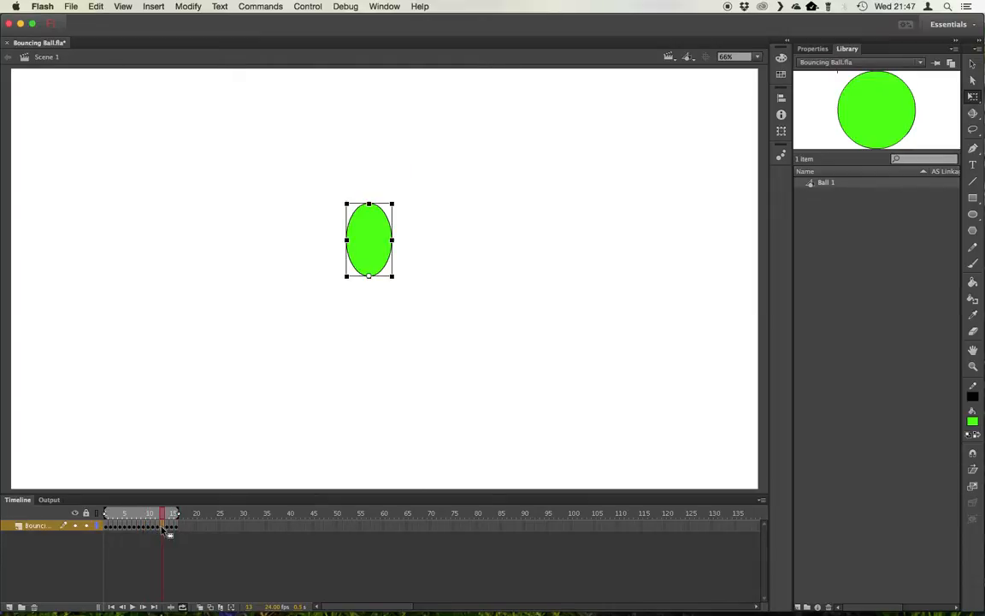
click(134, 528)
click(149, 528)
click(134, 528)
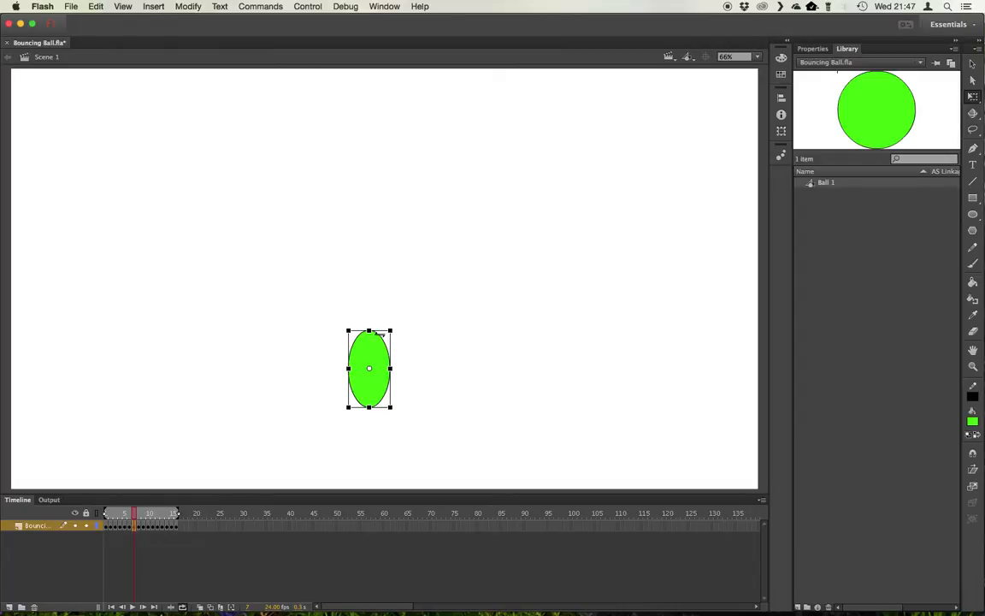